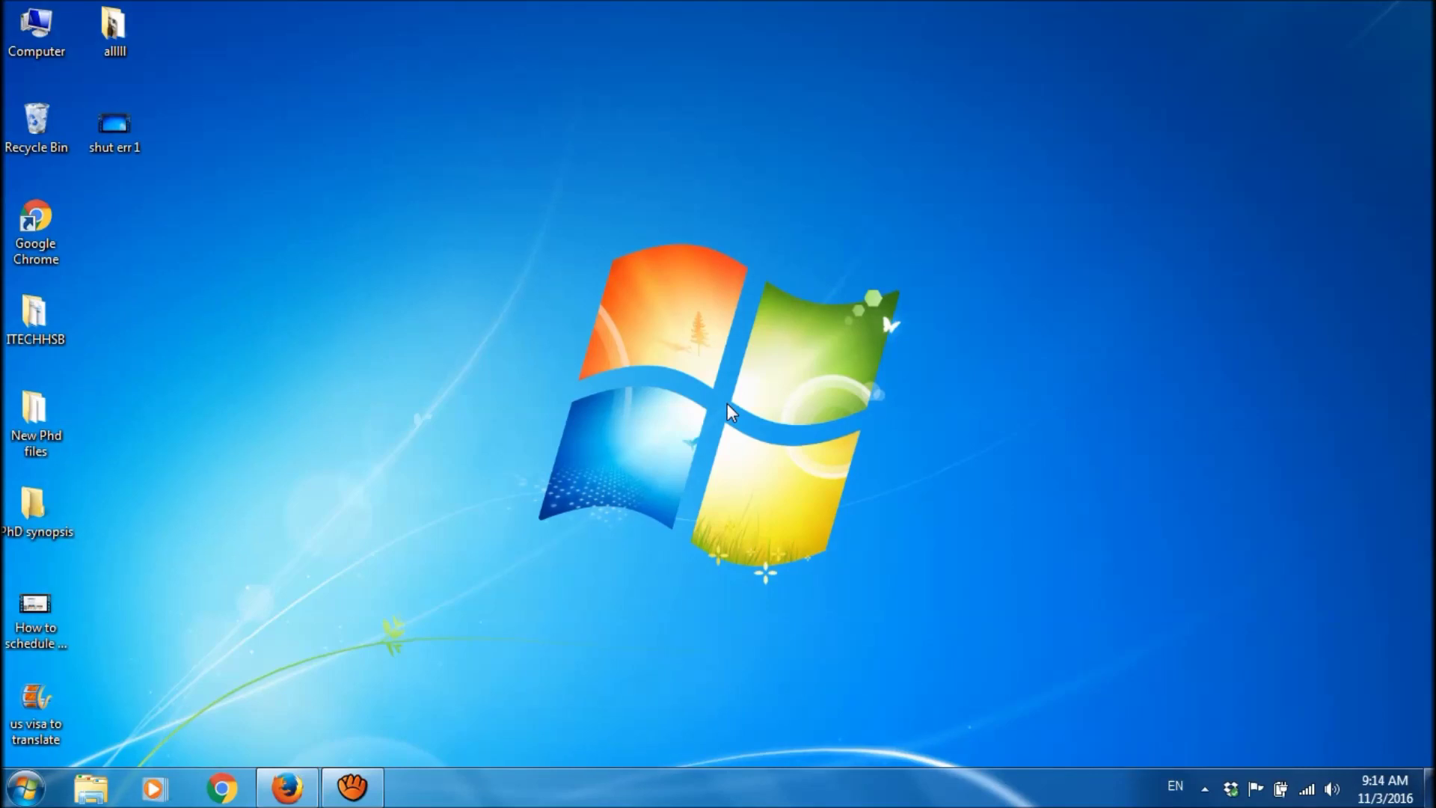
Launch System Configuration via msconfig and show its Startup list.
left_click(30, 795)
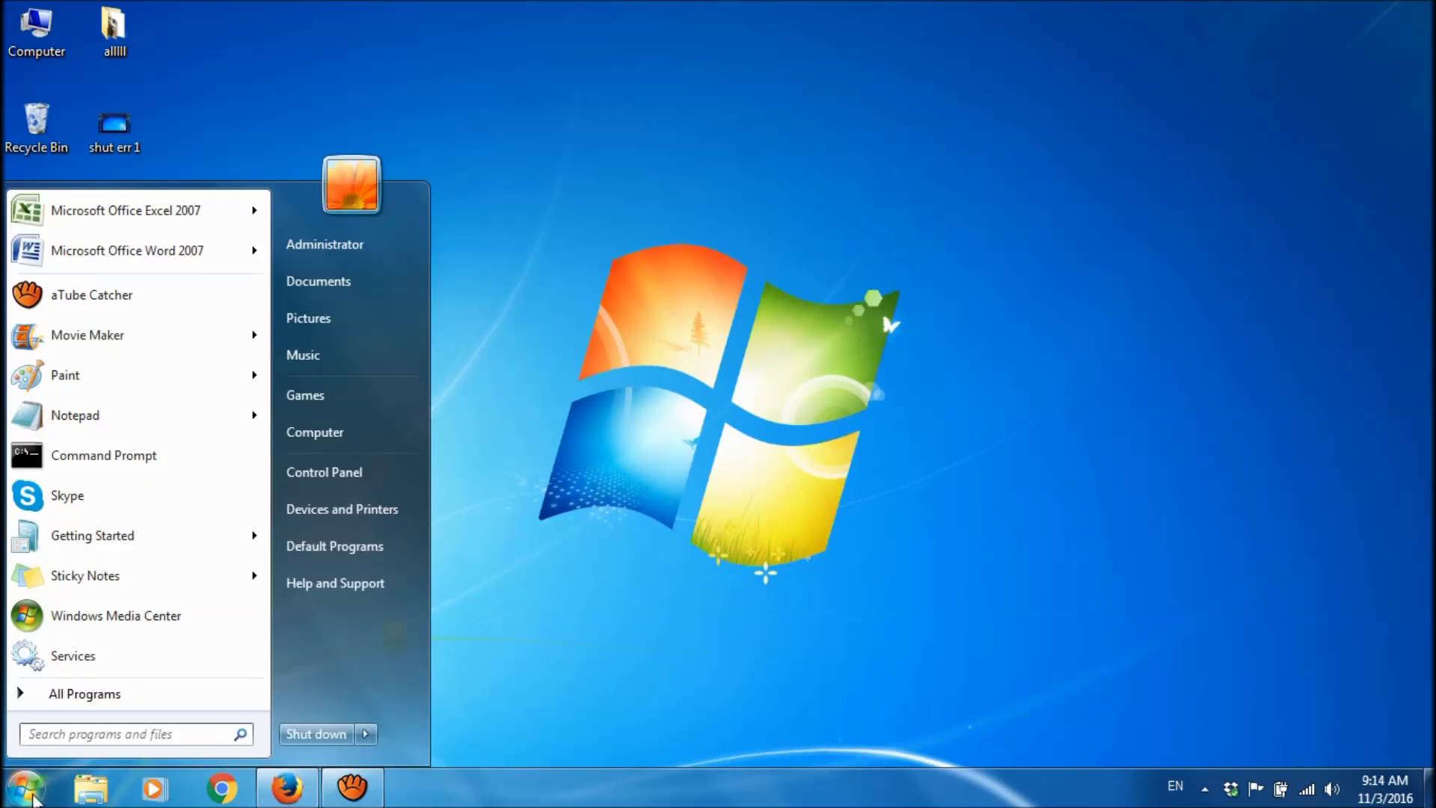
type("mscon")
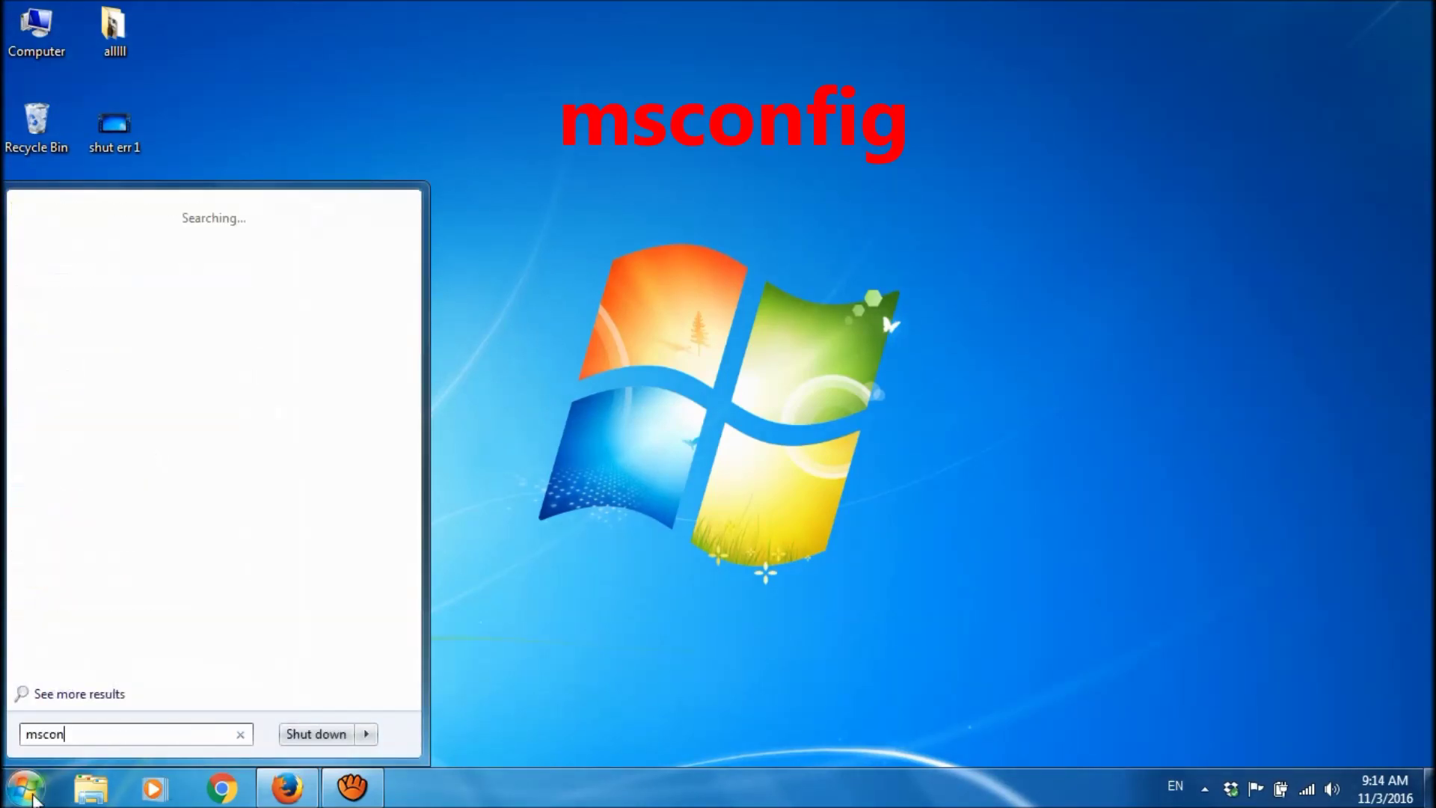
type("fig")
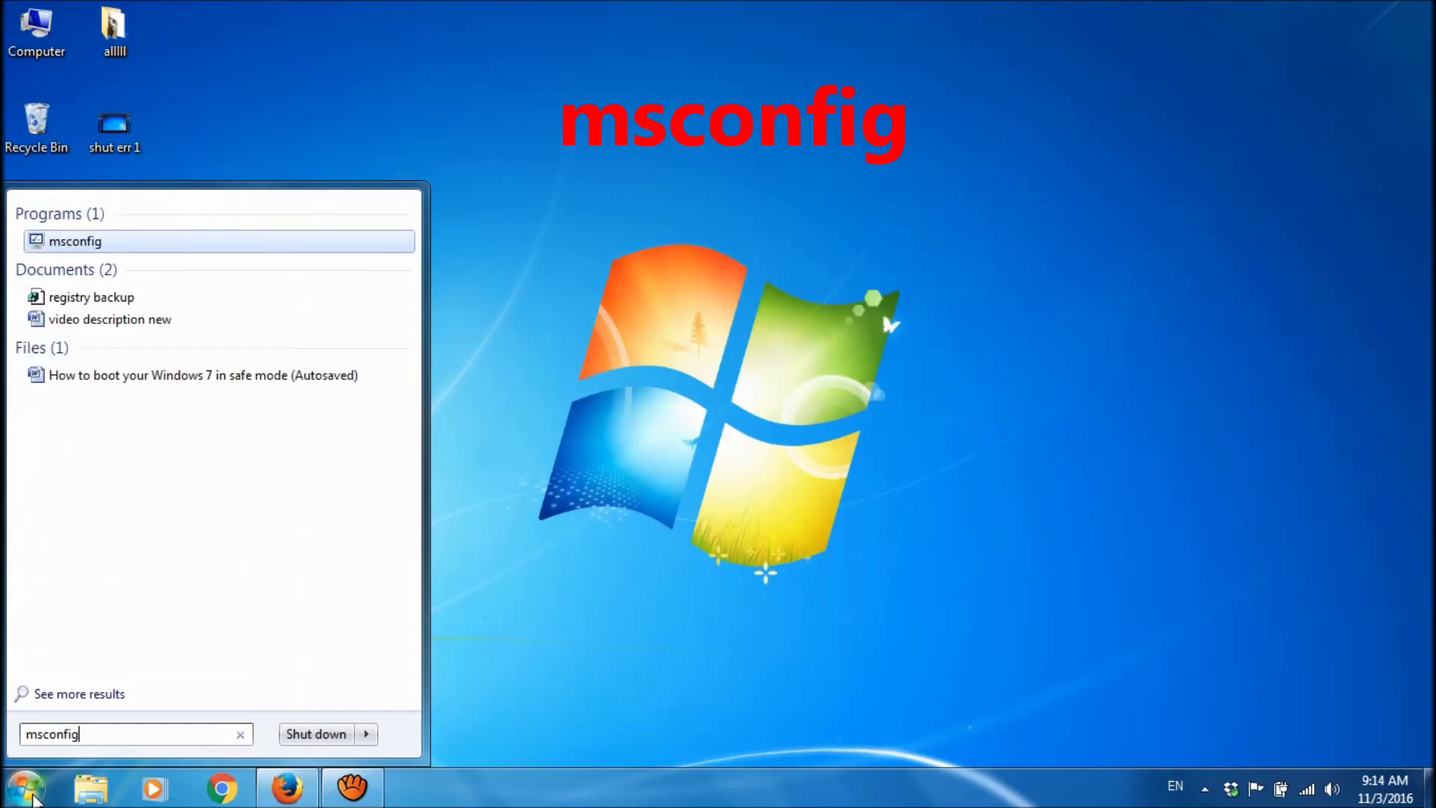
left_click(96, 241)
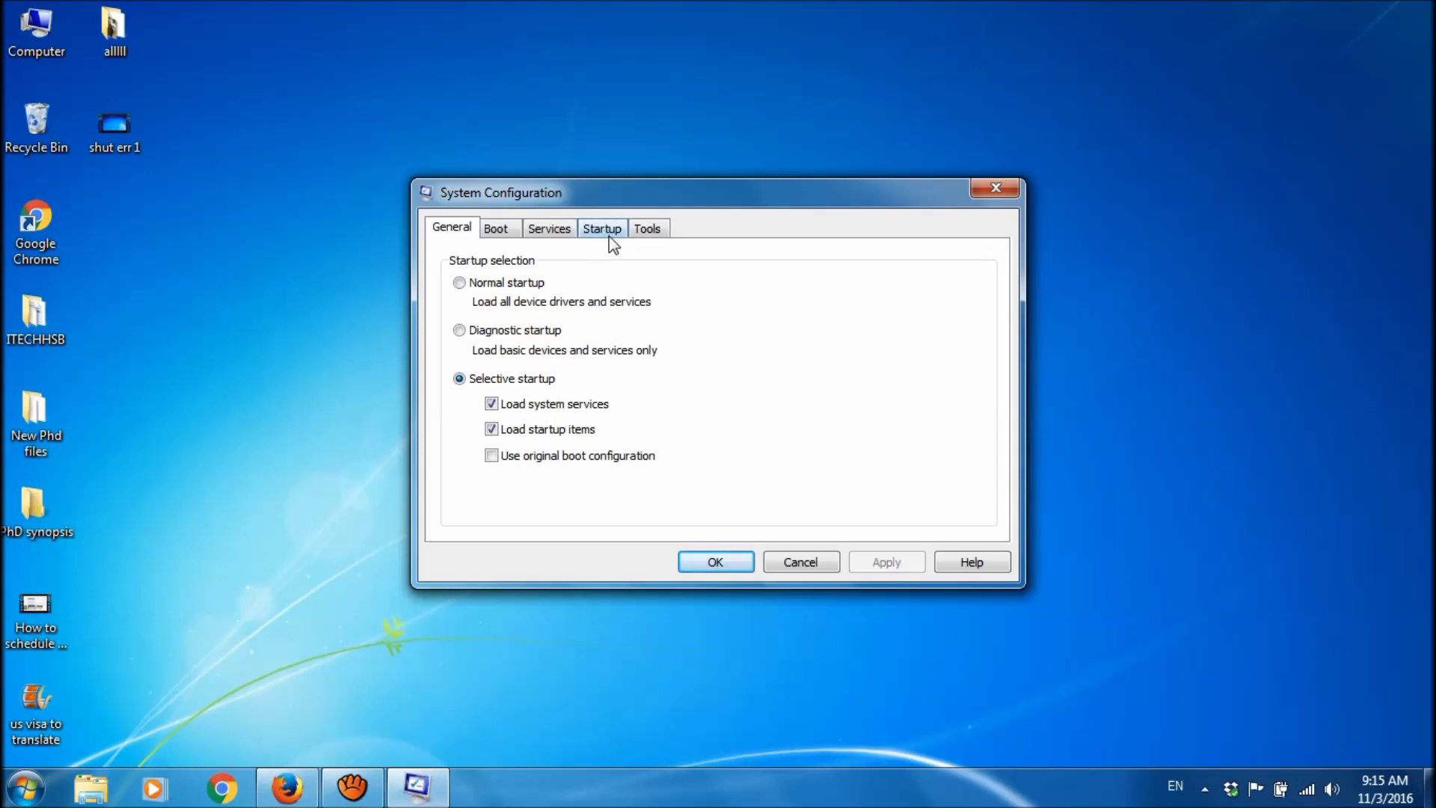
left_click(608, 233)
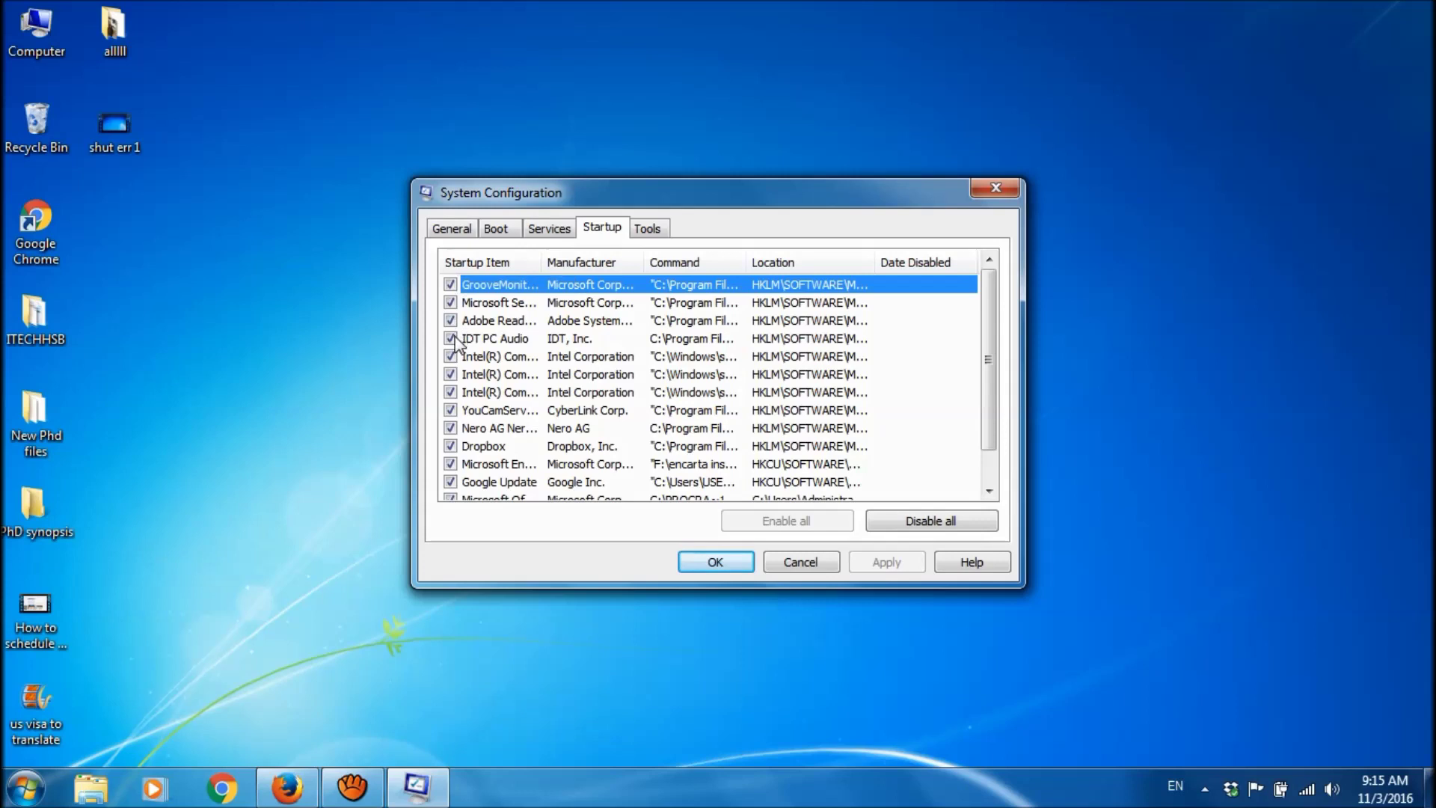
Disable YouCamService, Nero, Dropbox and Google Update at startup, apply, and exit without restarting.
left_click(450, 410)
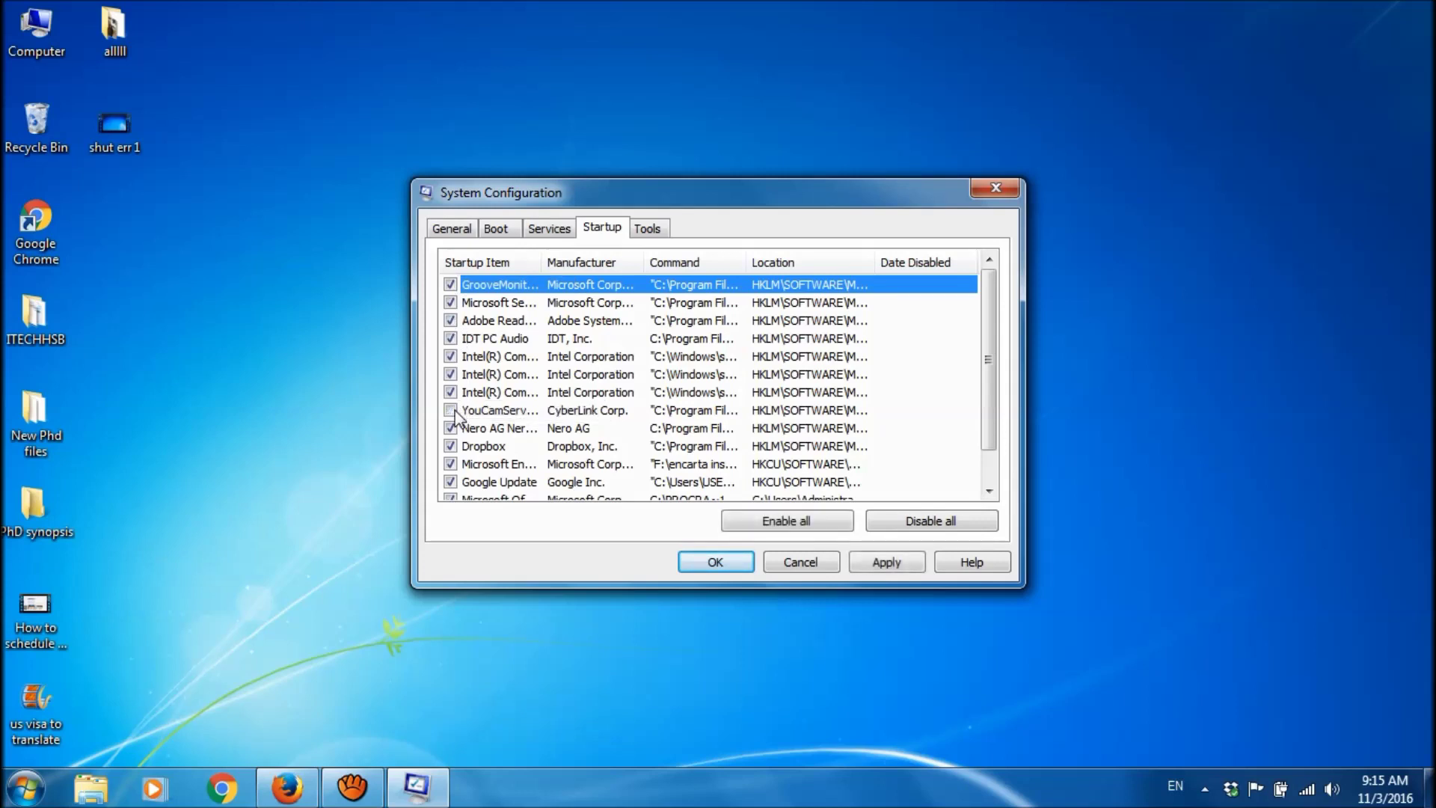
left_click(451, 429)
left_click(450, 446)
left_click_drag(987, 440, 989, 471)
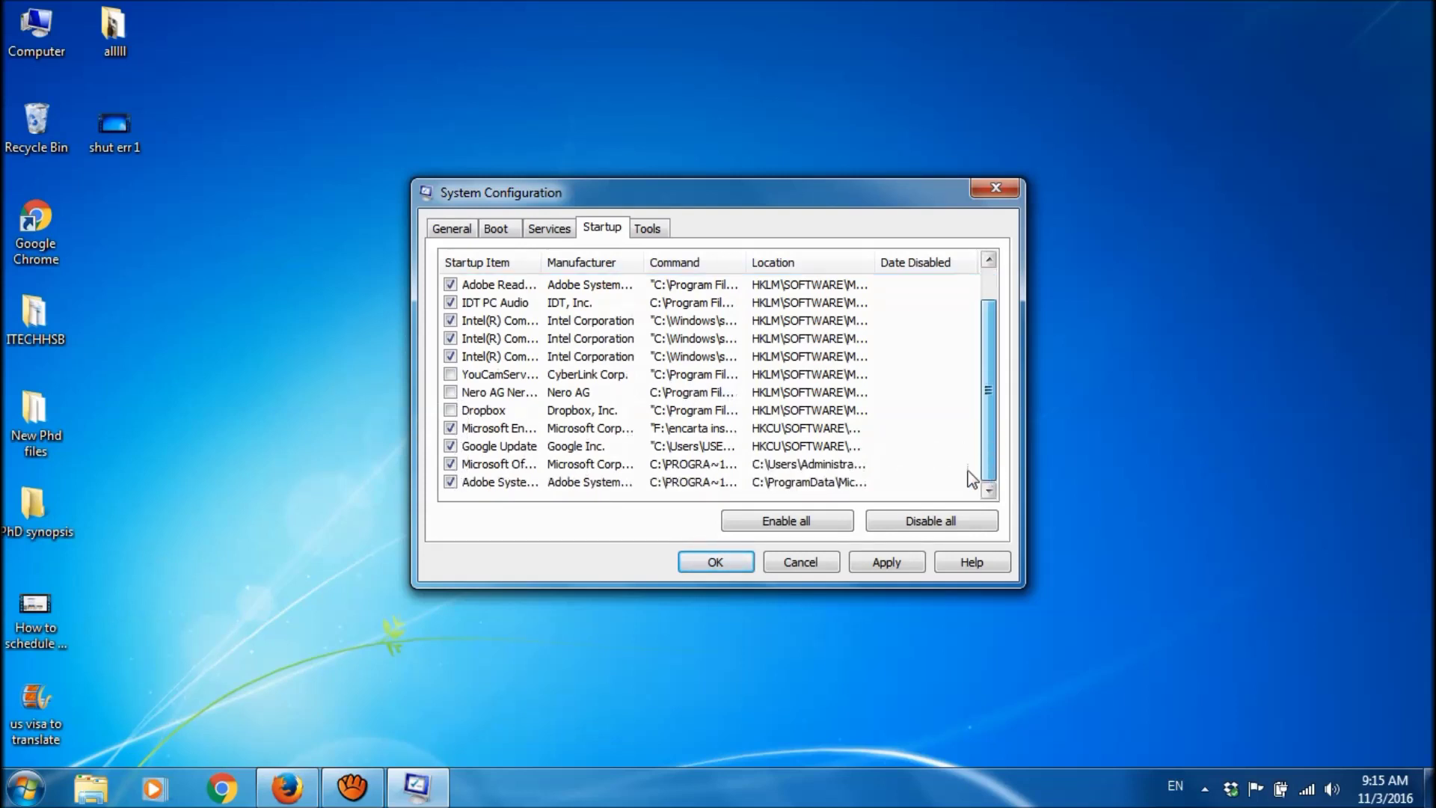
left_click(450, 445)
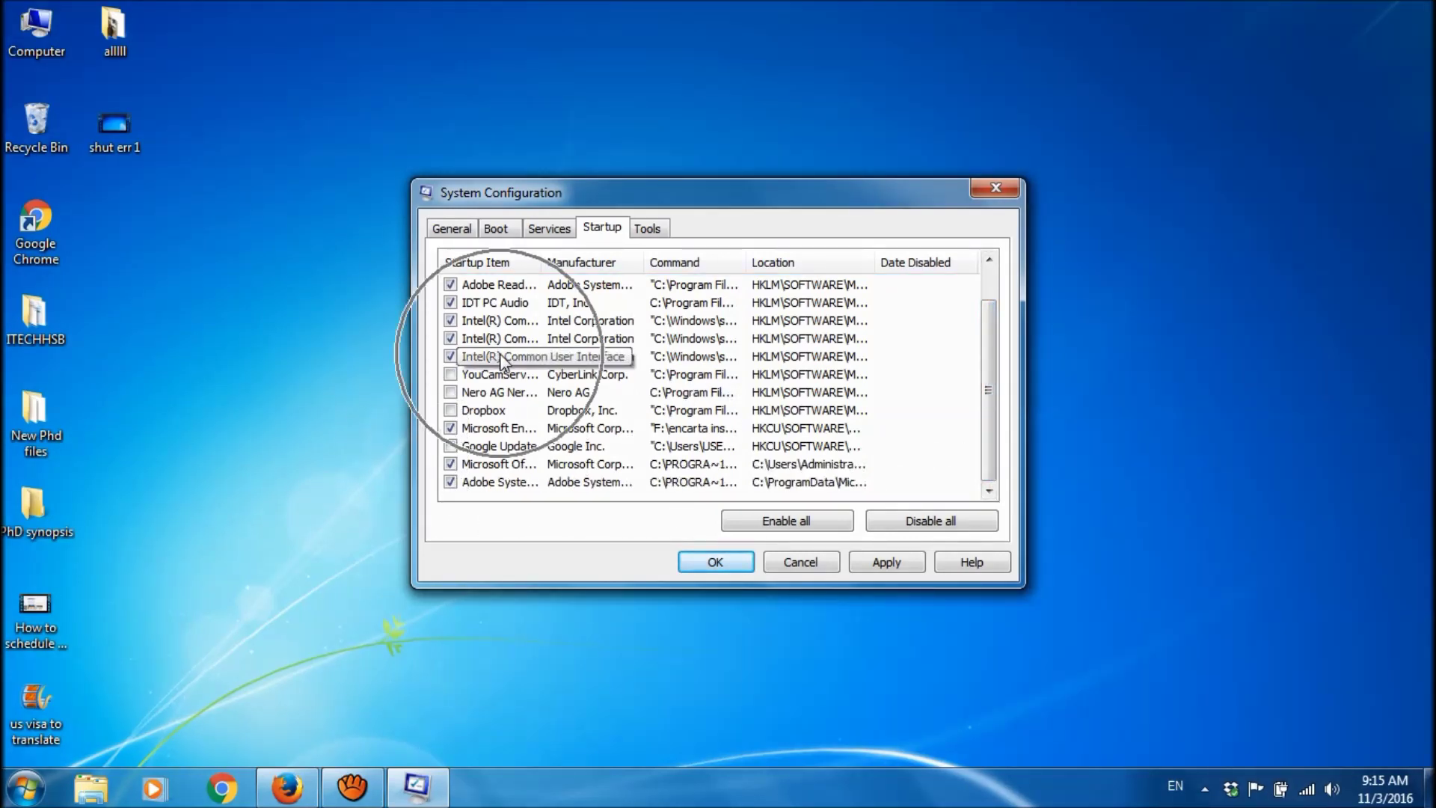
left_click(886, 564)
left_click(737, 567)
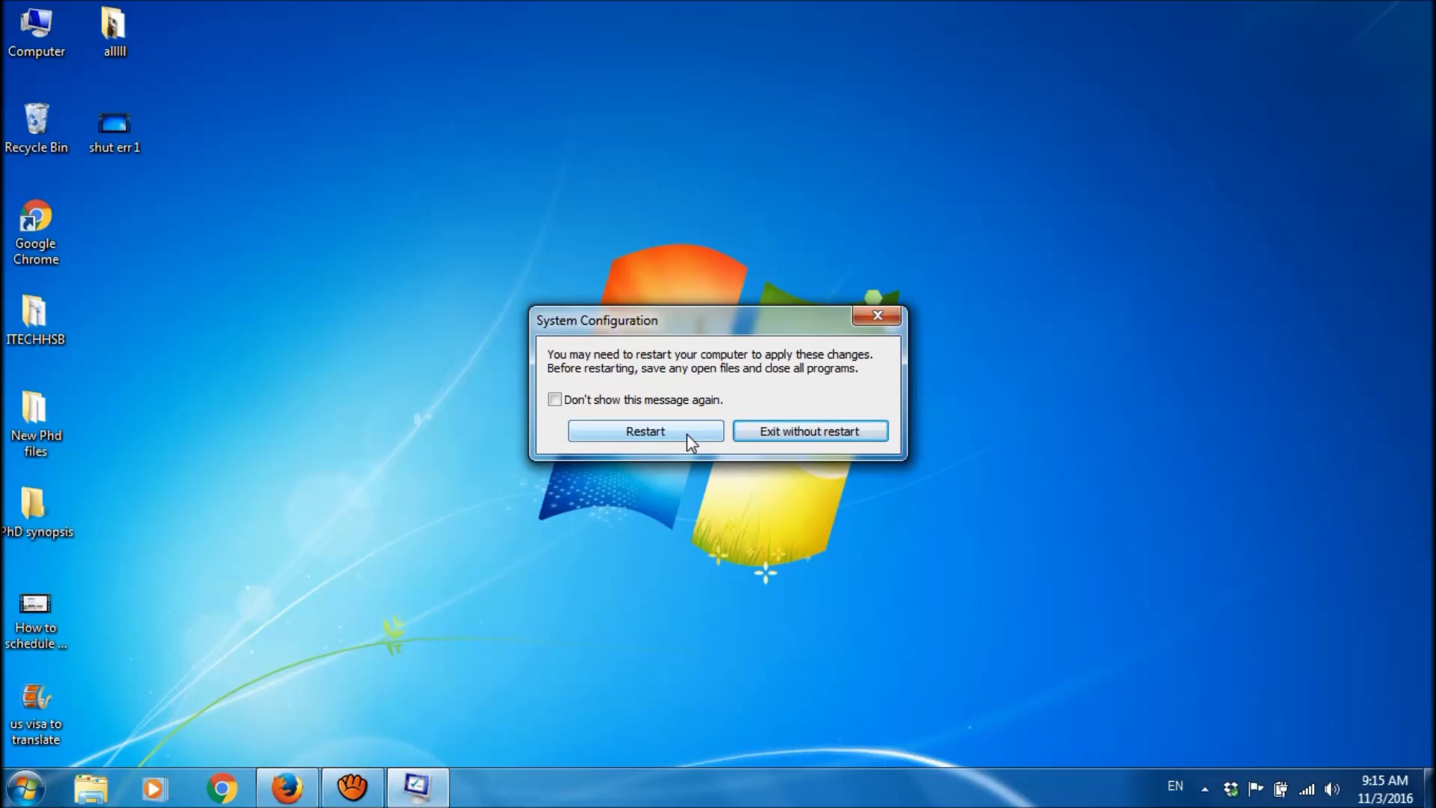
left_click(794, 432)
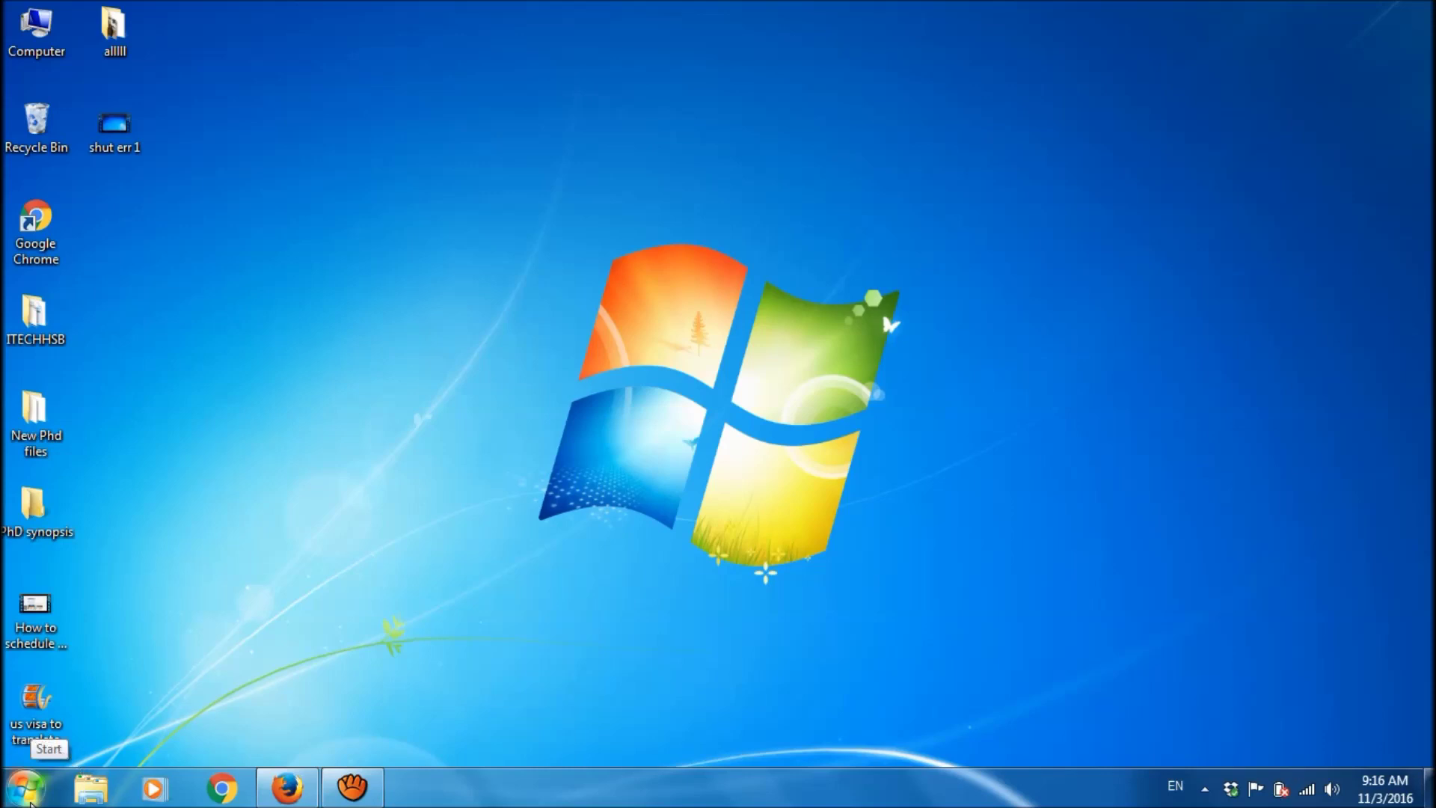
Search the Start menu for regedit and bring up the result's context menu.
left_click(28, 793)
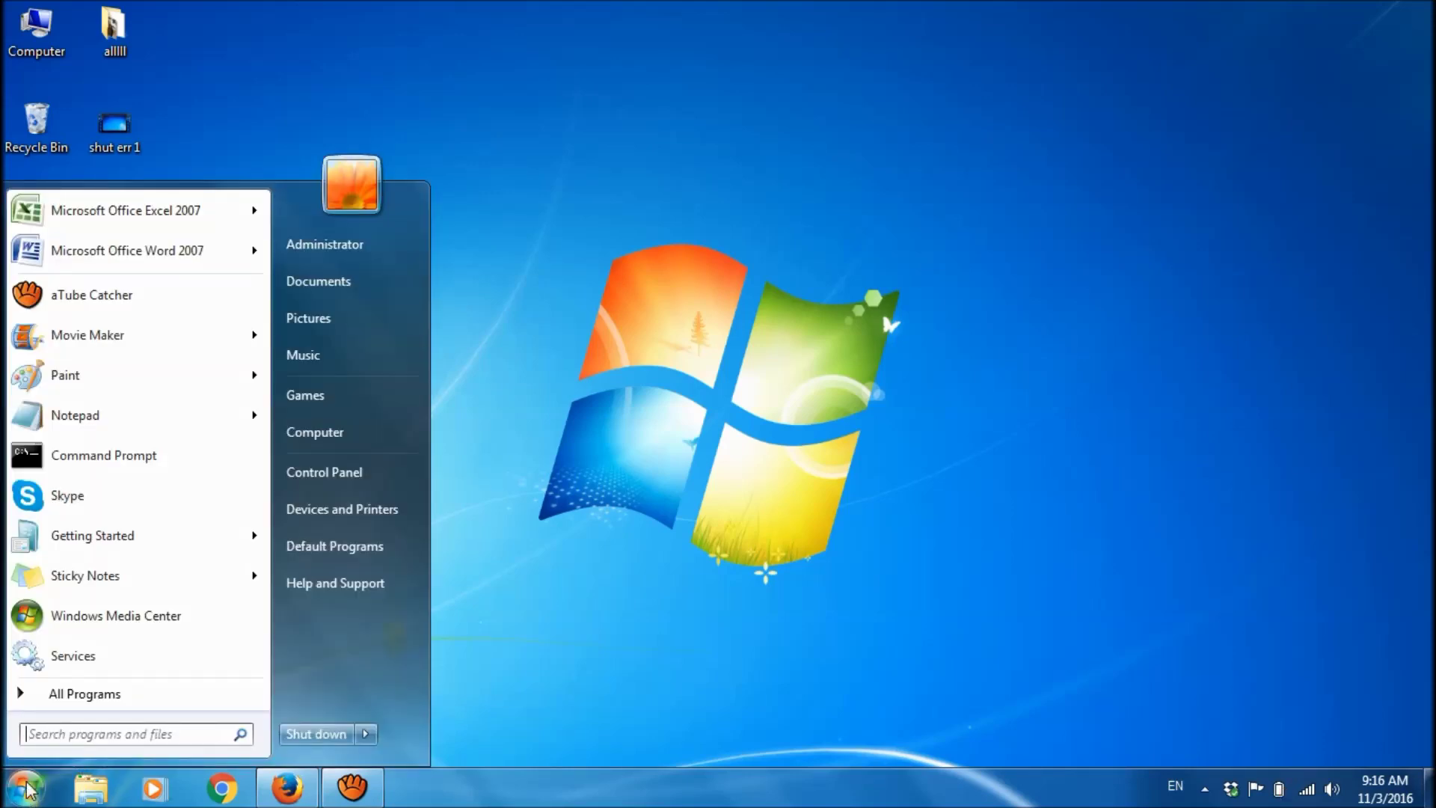
type("regedit")
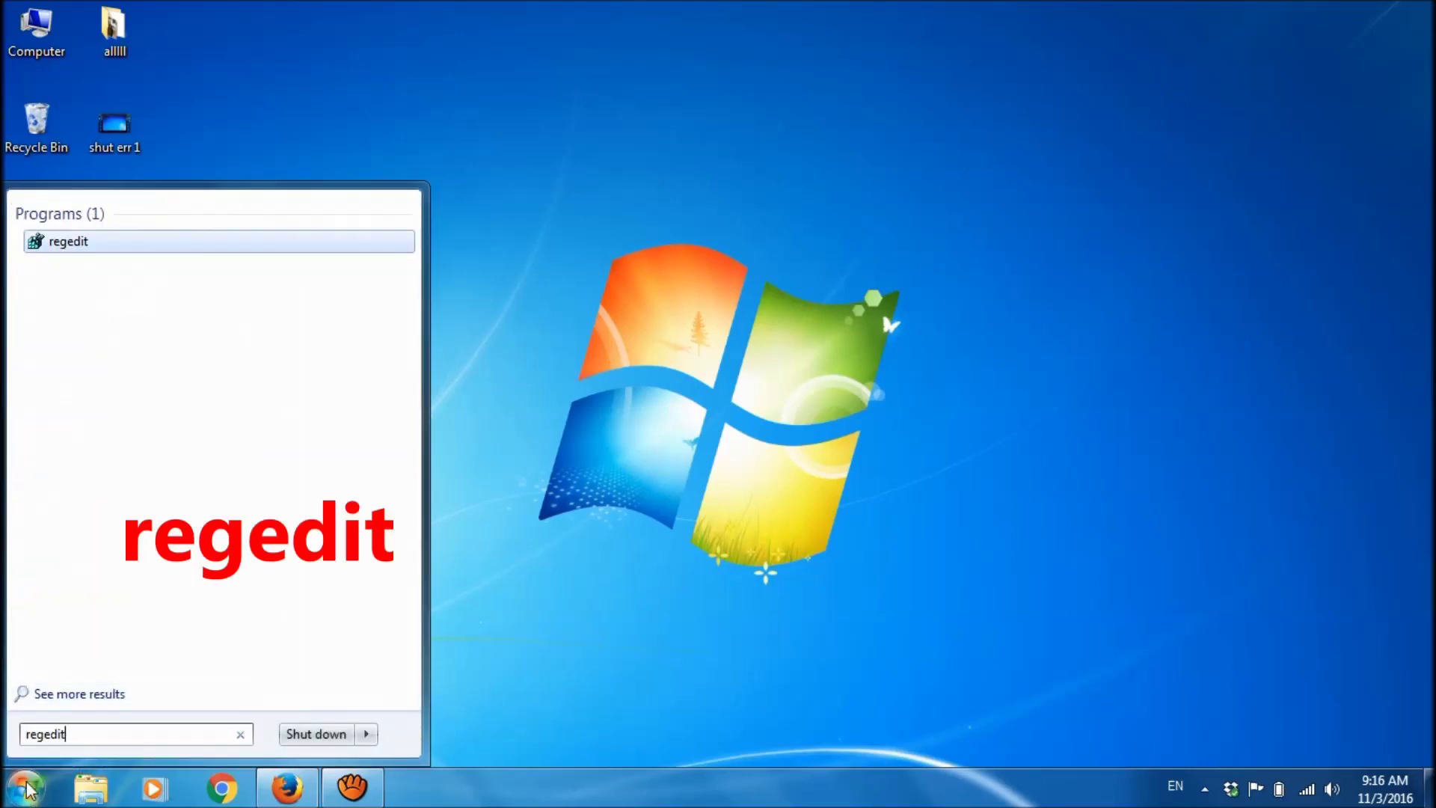
right_click(99, 252)
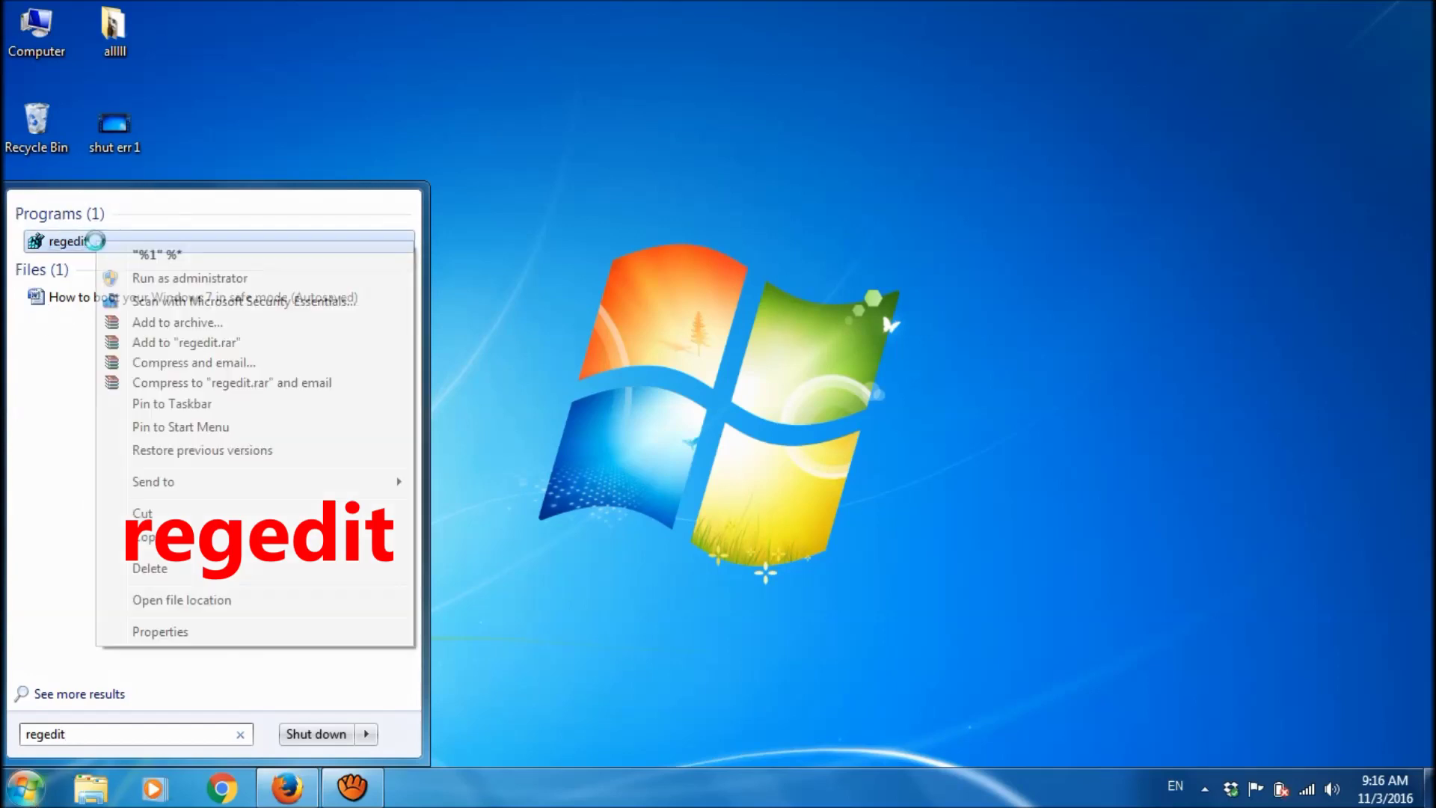
Run regedit as administrator and navigate to HKEY_USERS\.DEFAULT\Control Panel\Desktop.
left_click(133, 284)
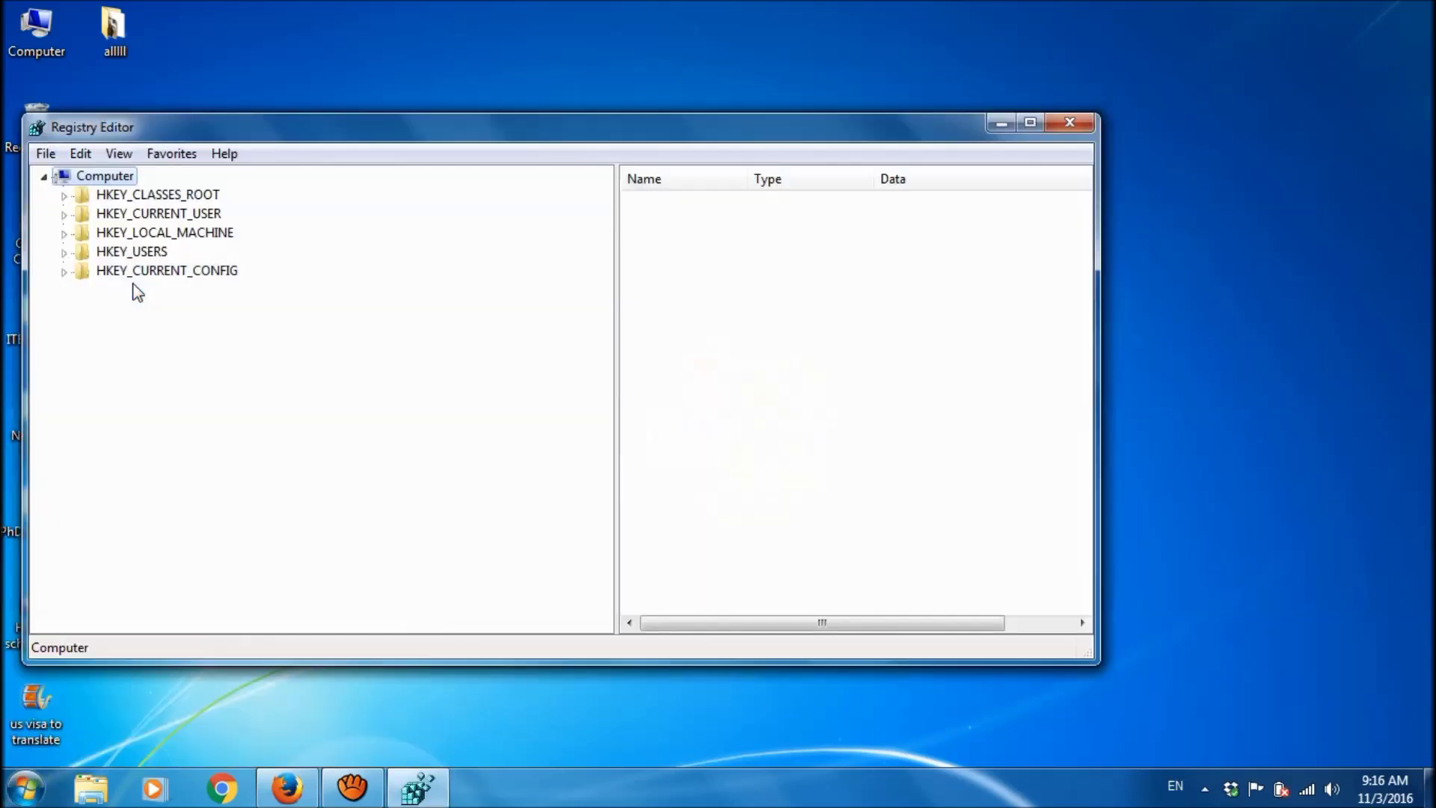
left_click_drag(287, 132, 364, 125)
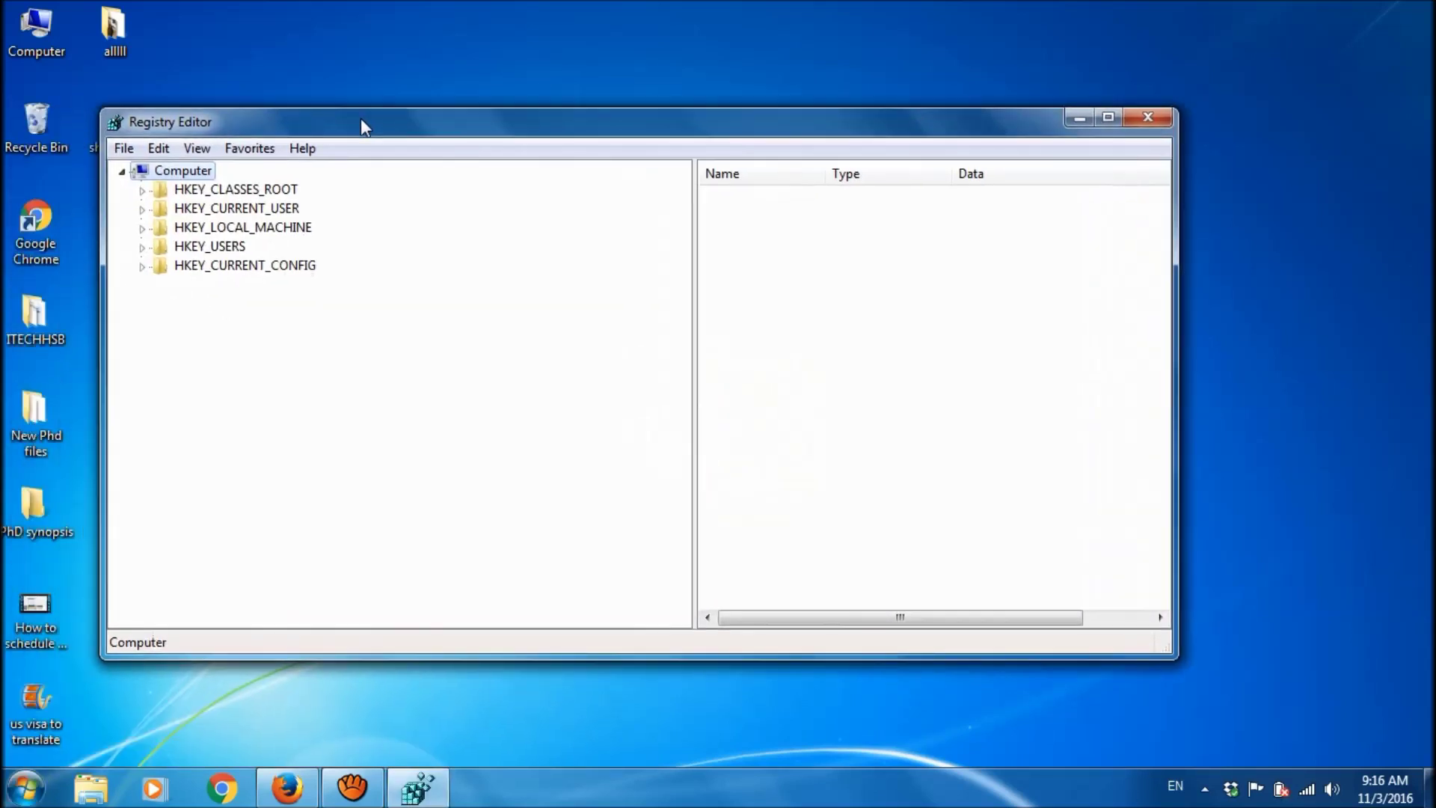
left_click(144, 248)
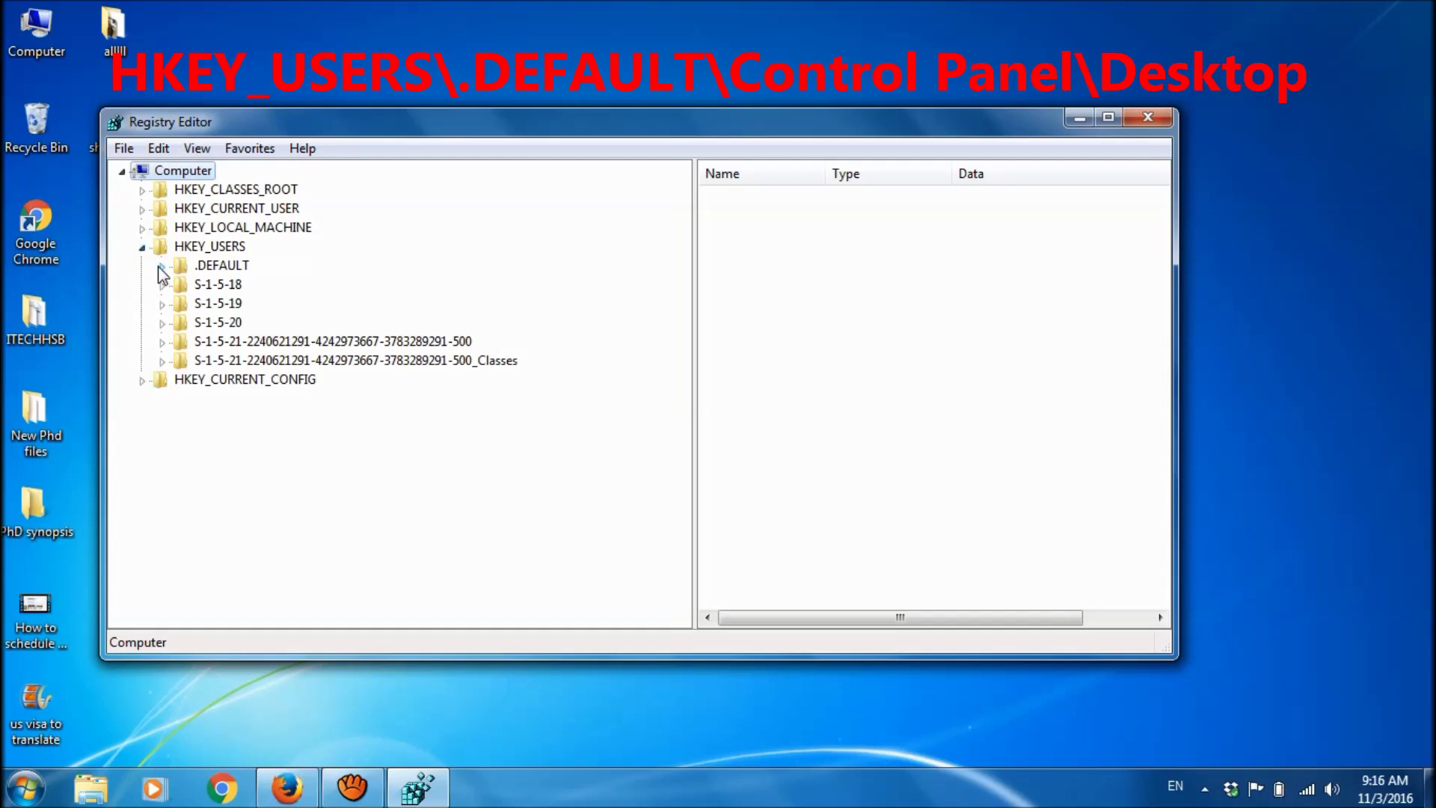
left_click(163, 270)
left_click(163, 270)
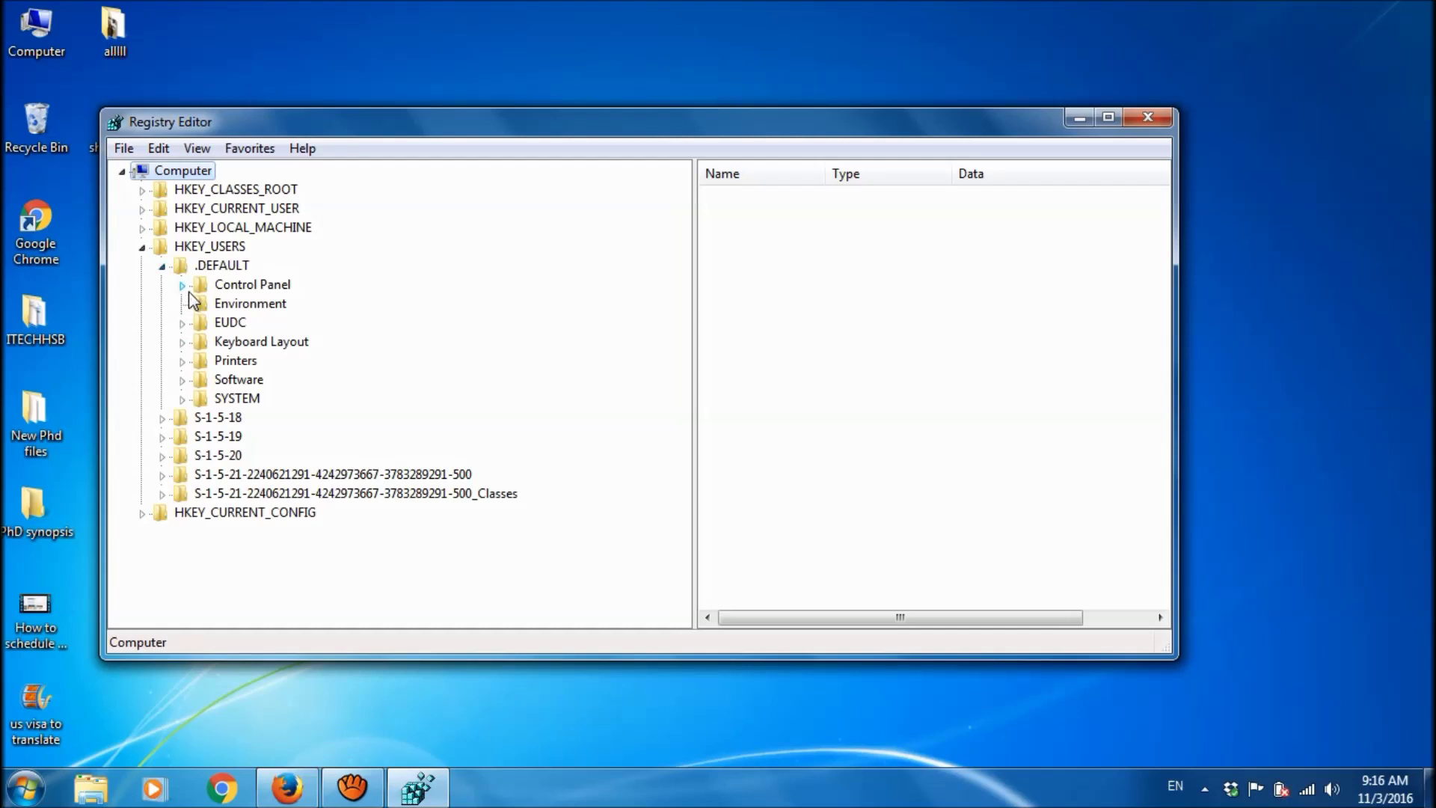
left_click(182, 285)
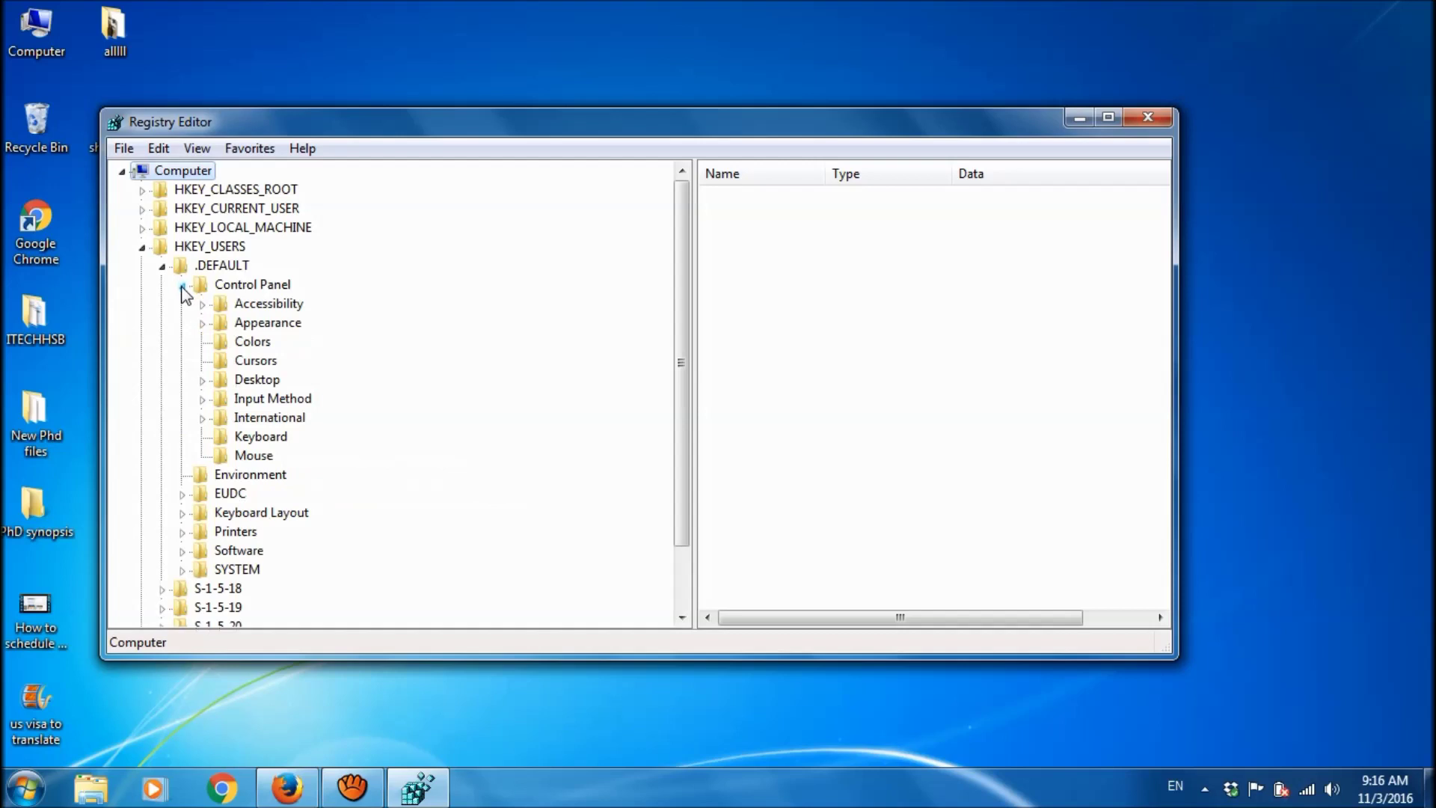
left_click(246, 382)
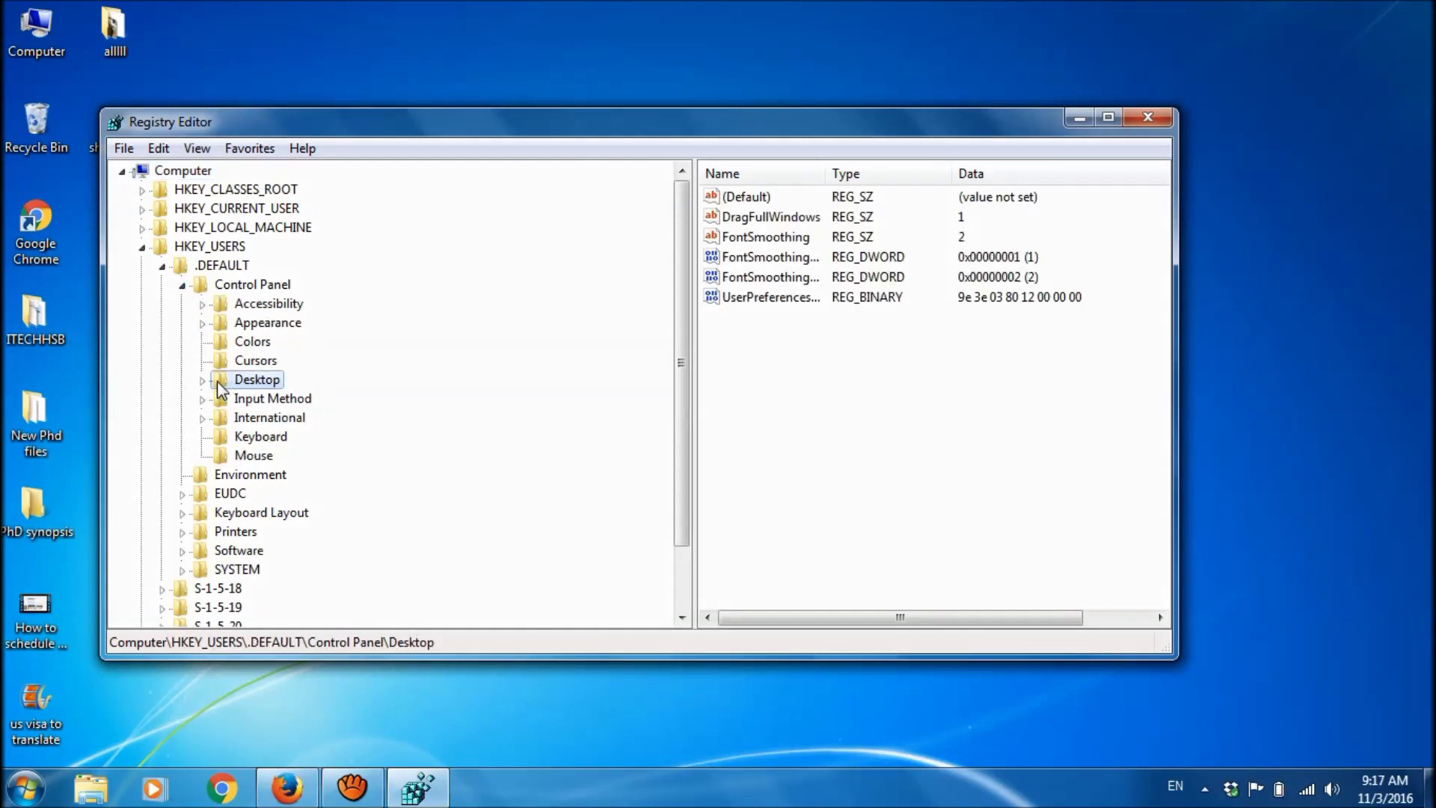
Create a new string value named AutoEndTasks in the Desktop key.
left_click(871, 398)
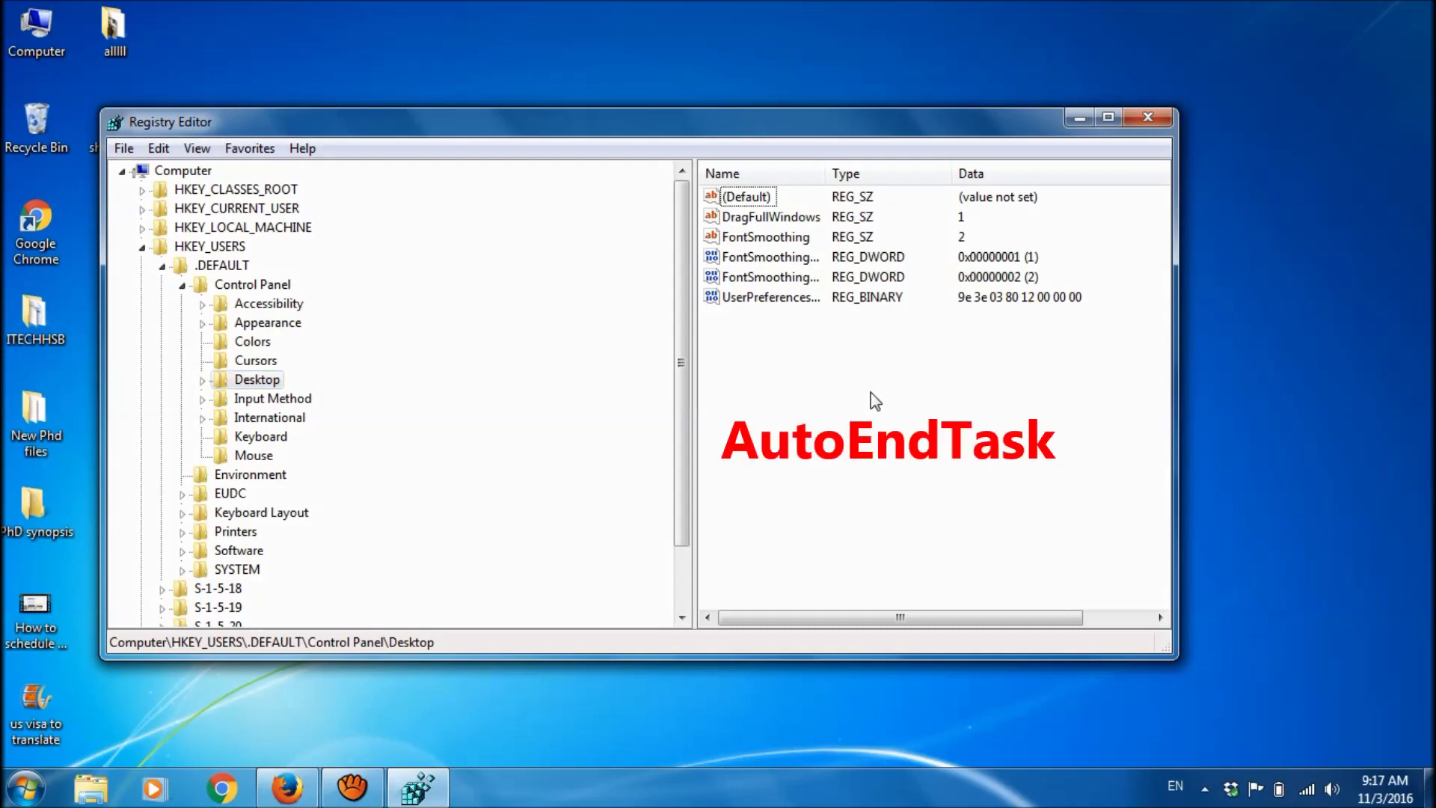
right_click(823, 425)
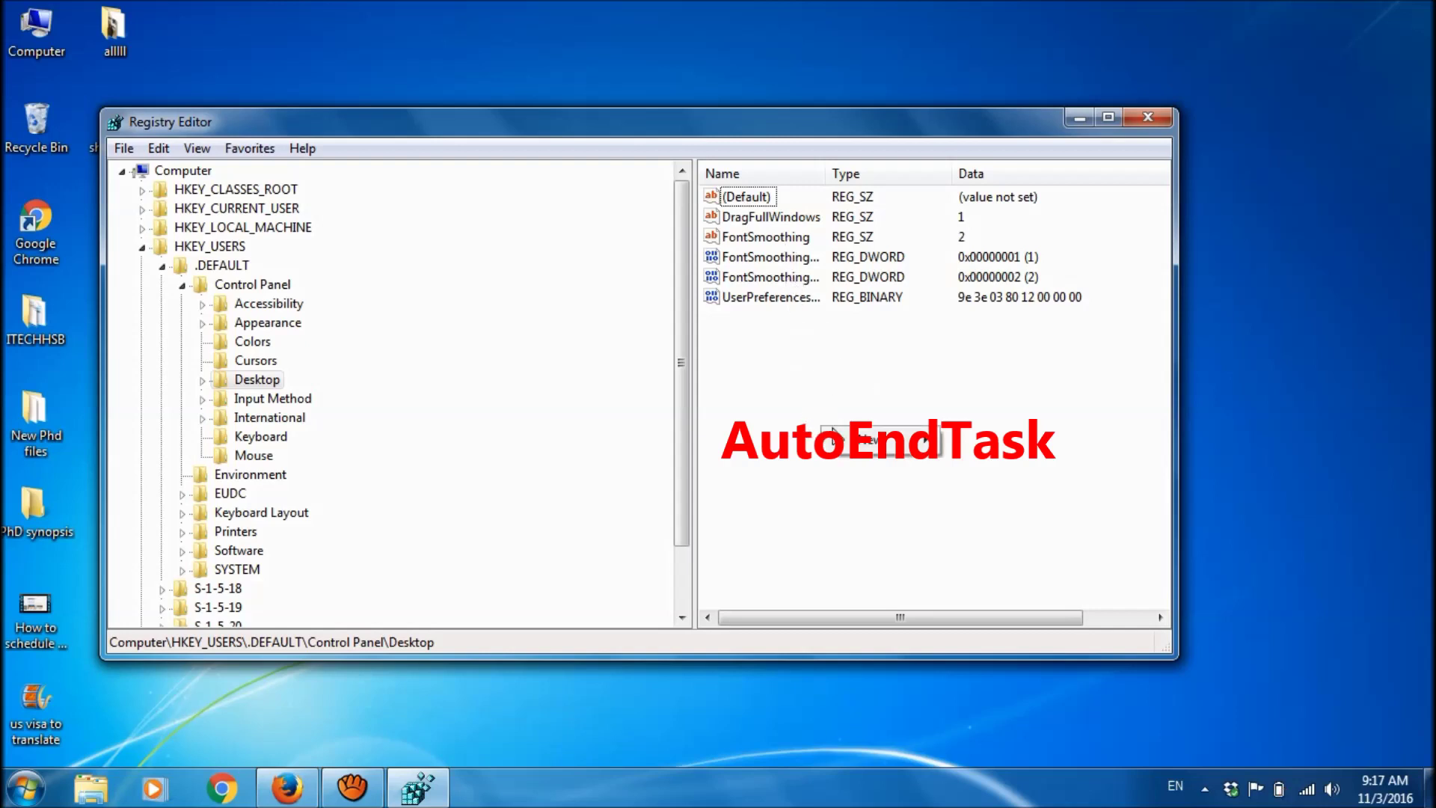
left_click(823, 372)
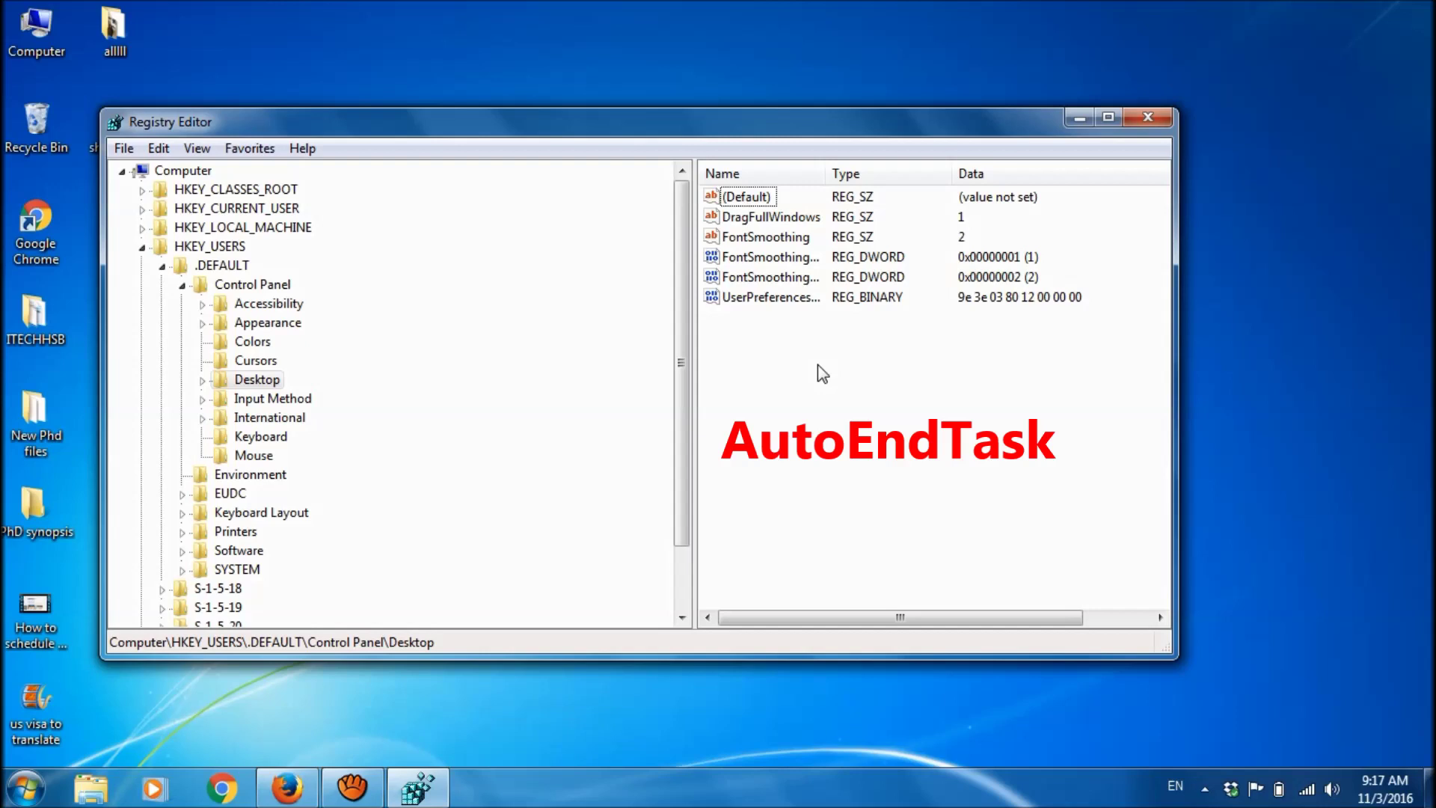
right_click(822, 372)
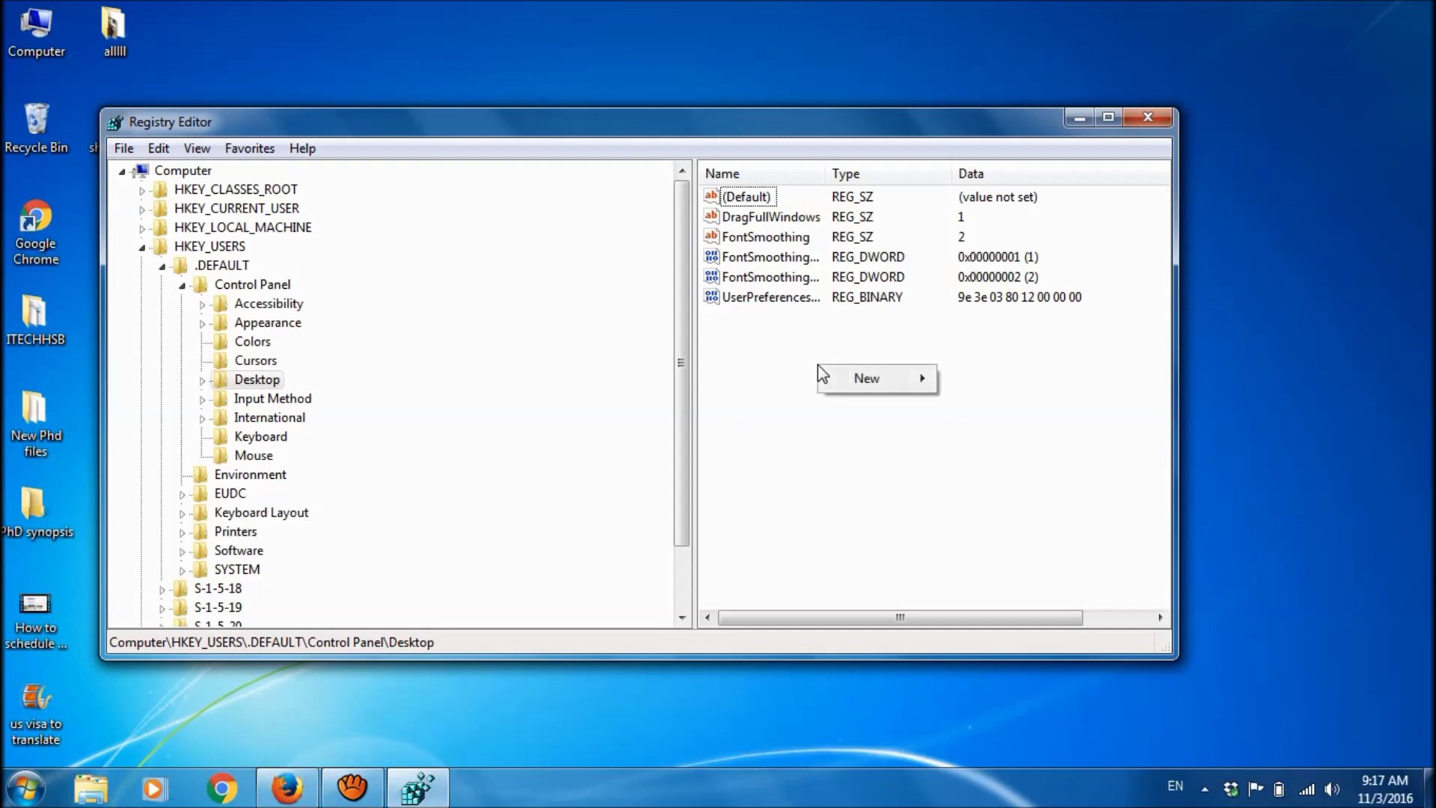
mouse_move(890, 379)
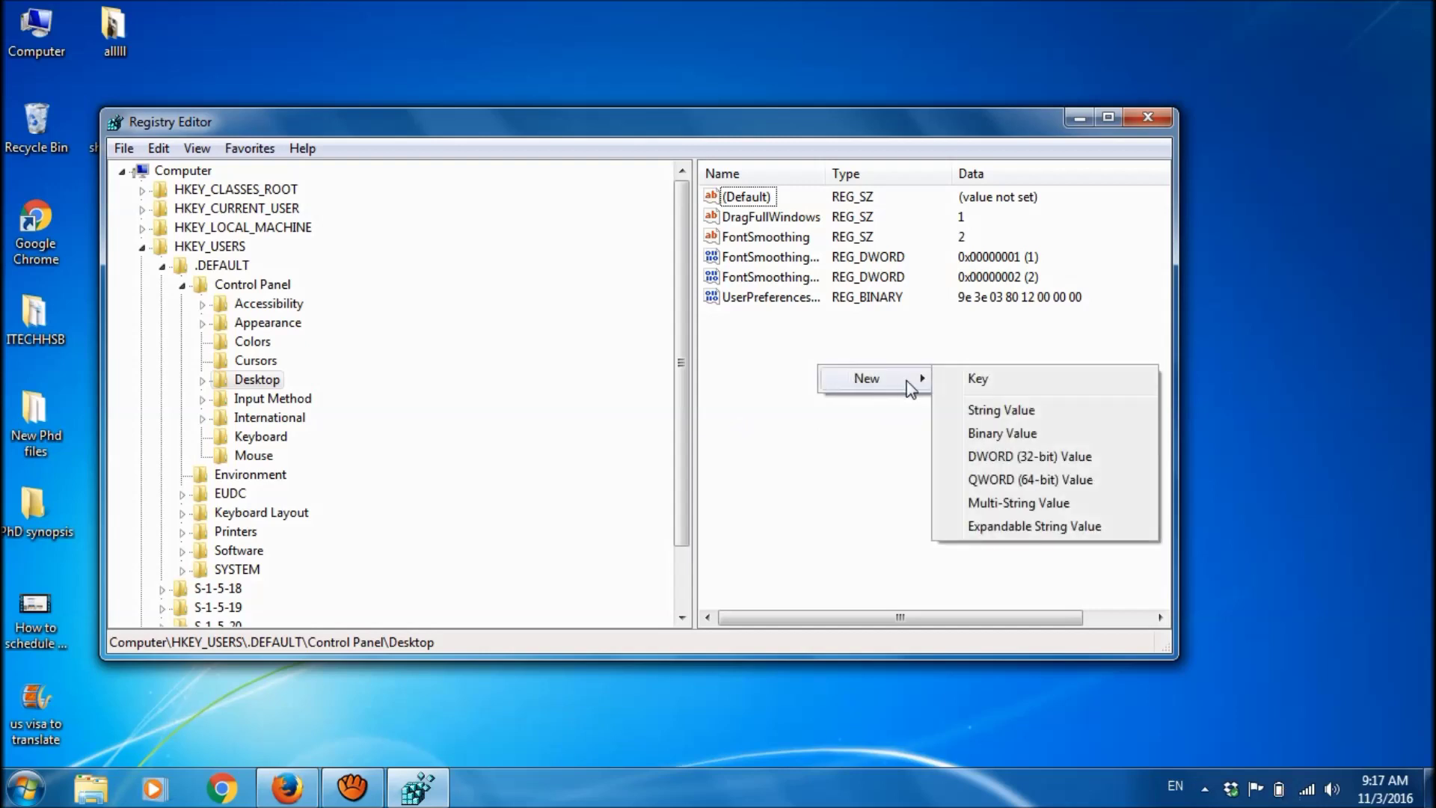
left_click(999, 413)
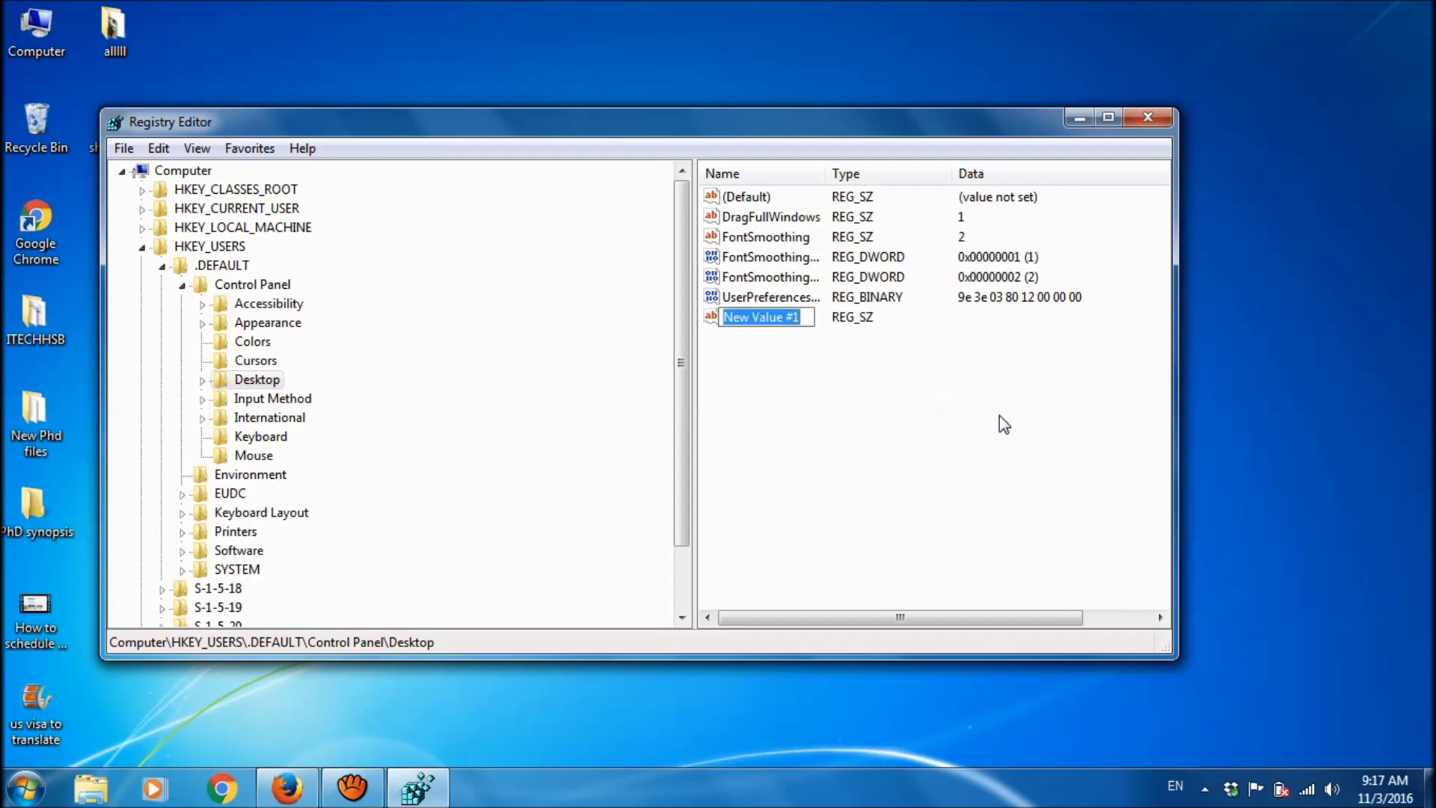
type("Au")
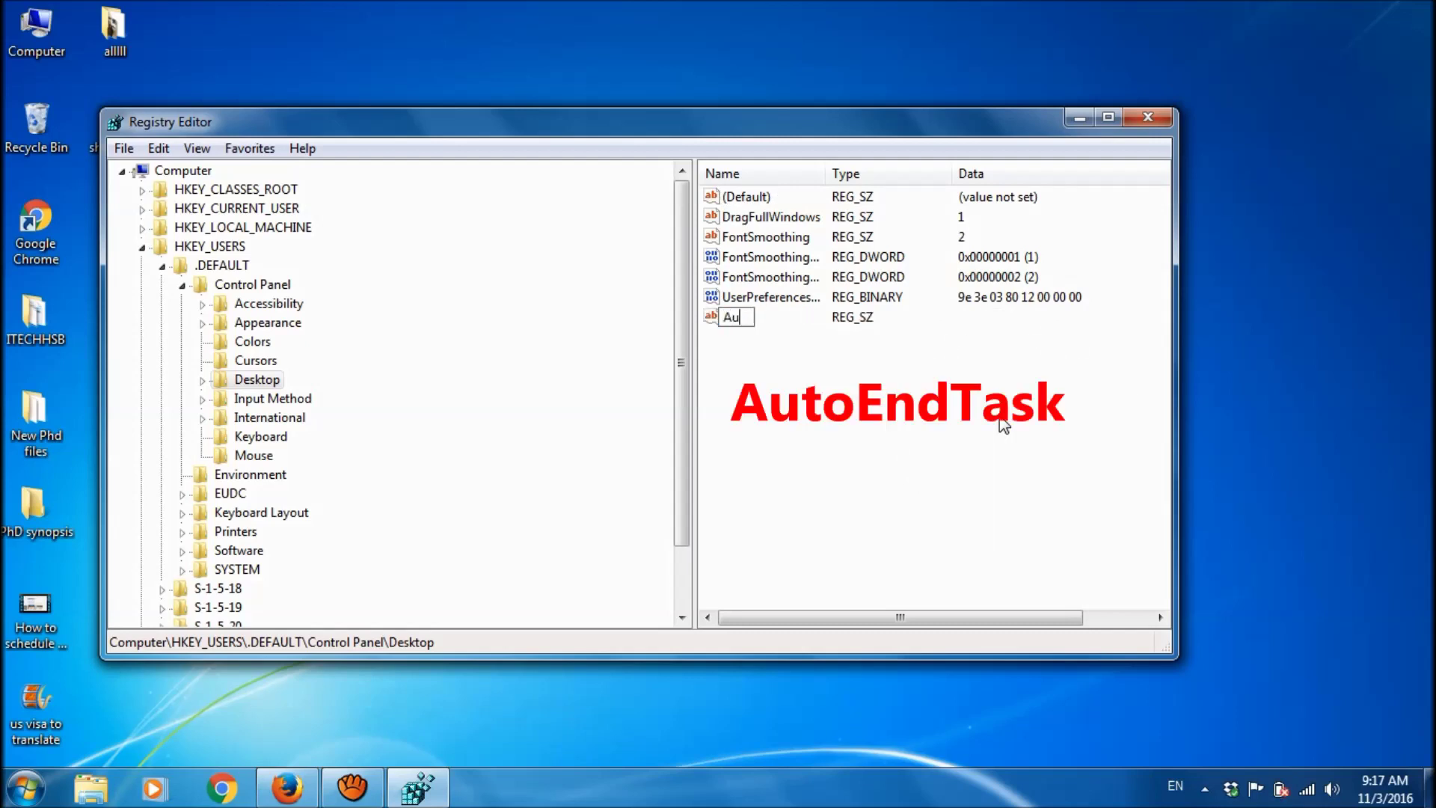
type("toEndTasks")
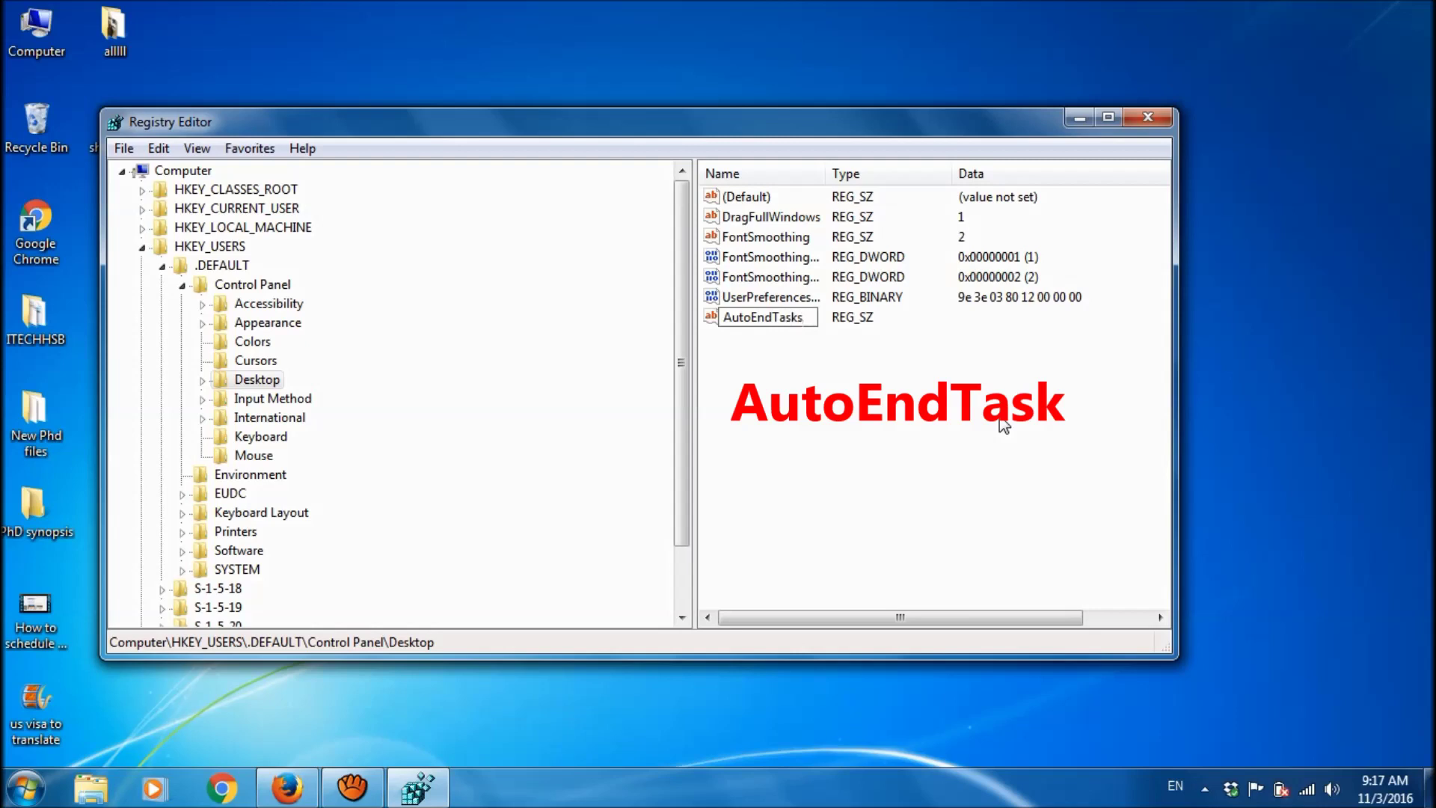
key("Return")
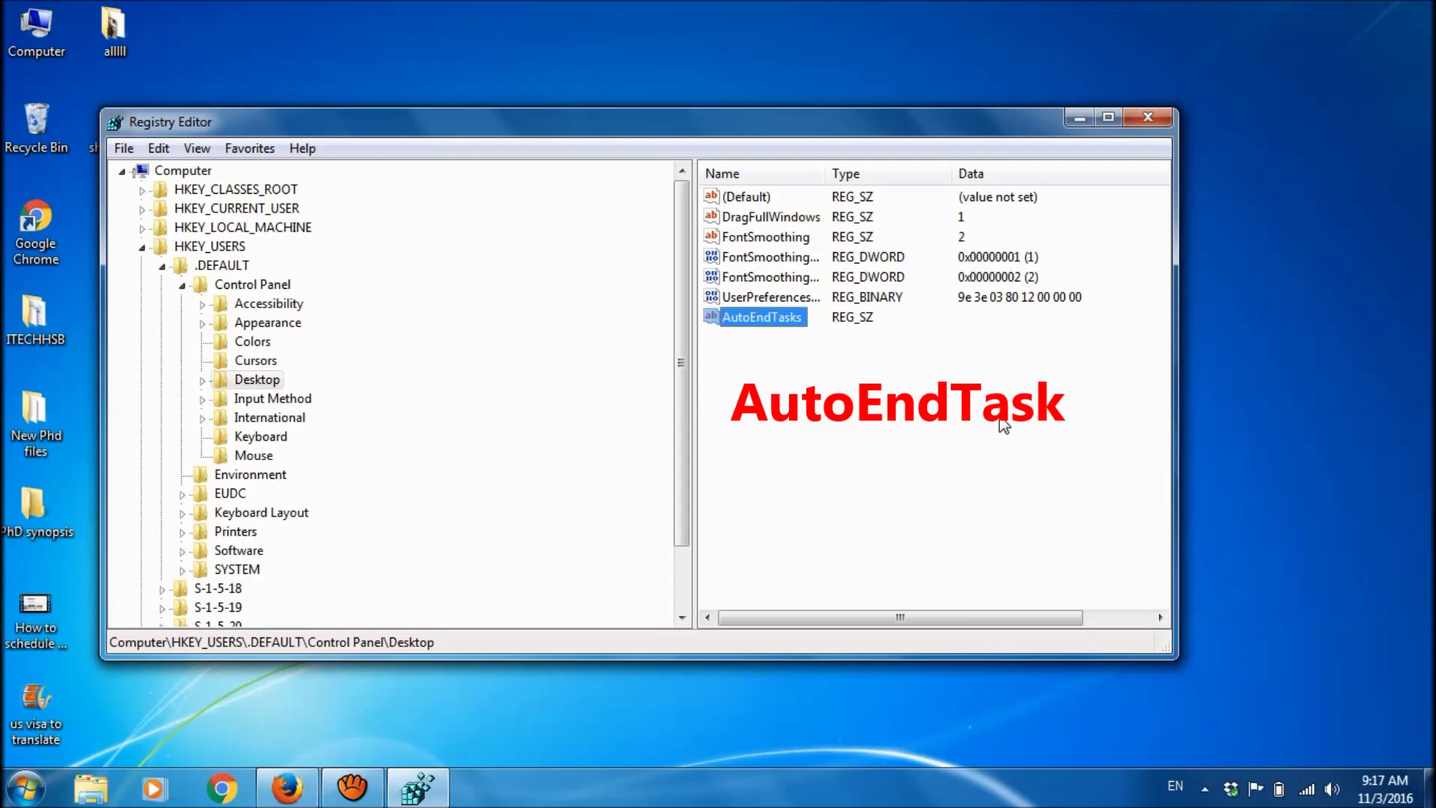
Set AutoEndTasks value data to 1 and collapse the Control Panel branch.
right_click(780, 317)
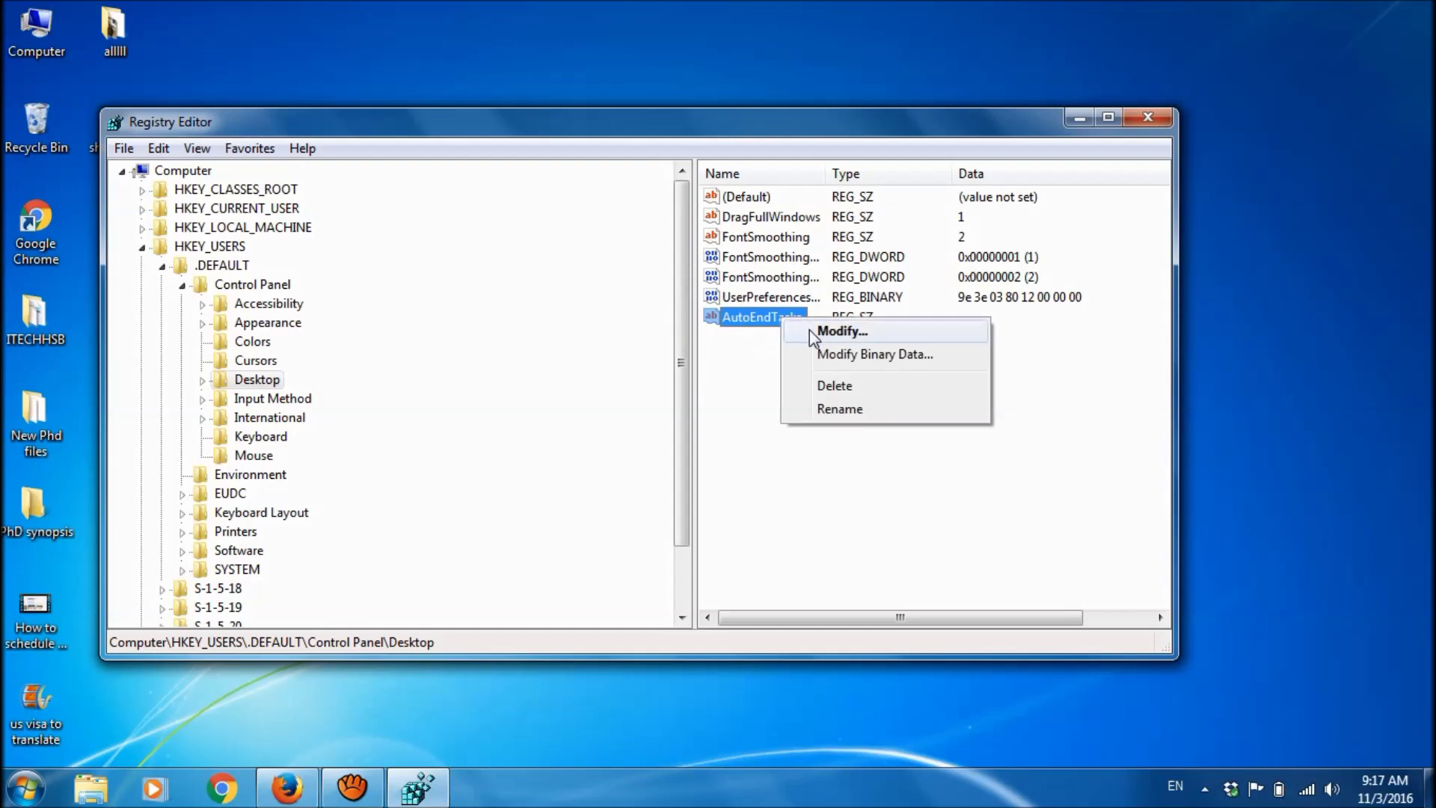
left_click(809, 330)
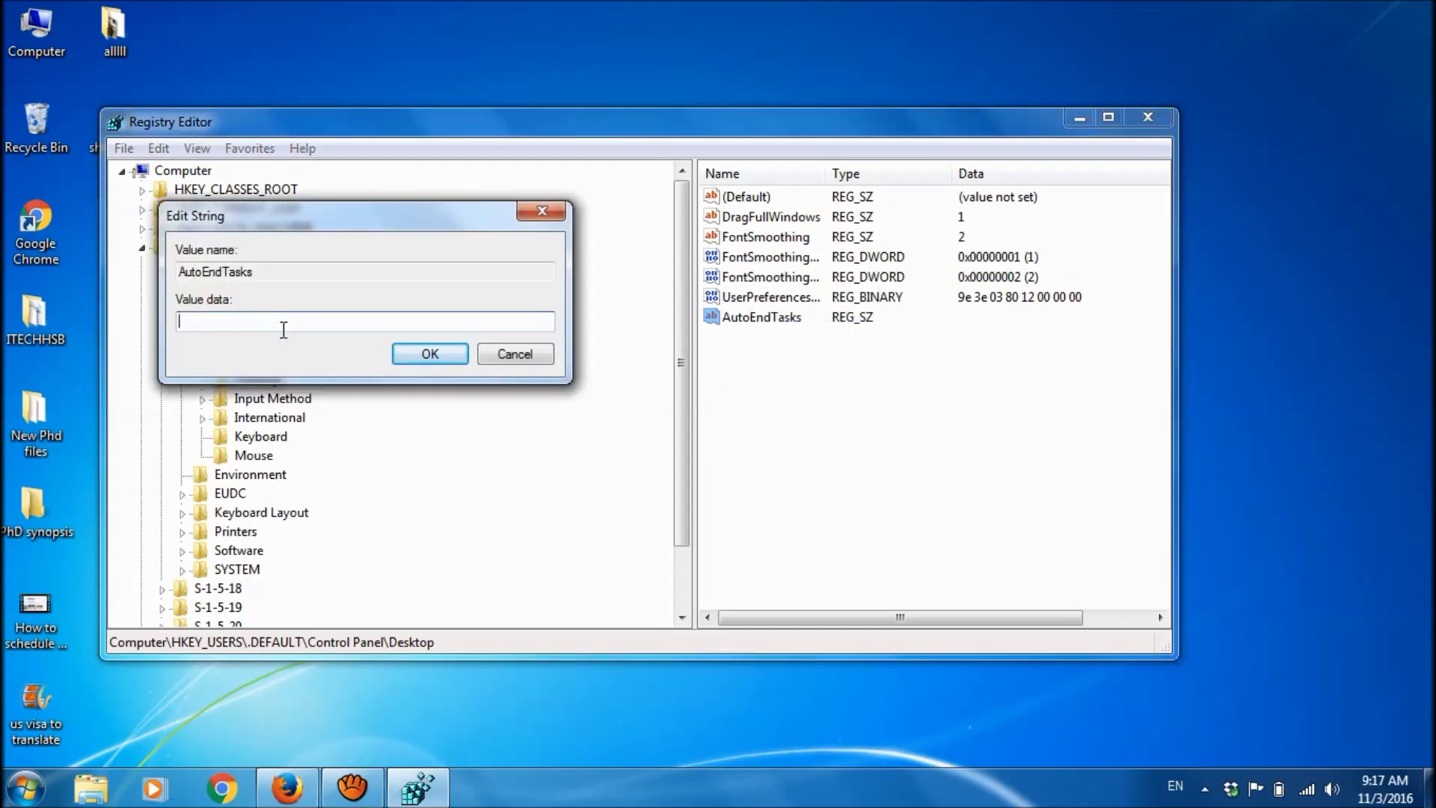
type("1")
left_click(429, 353)
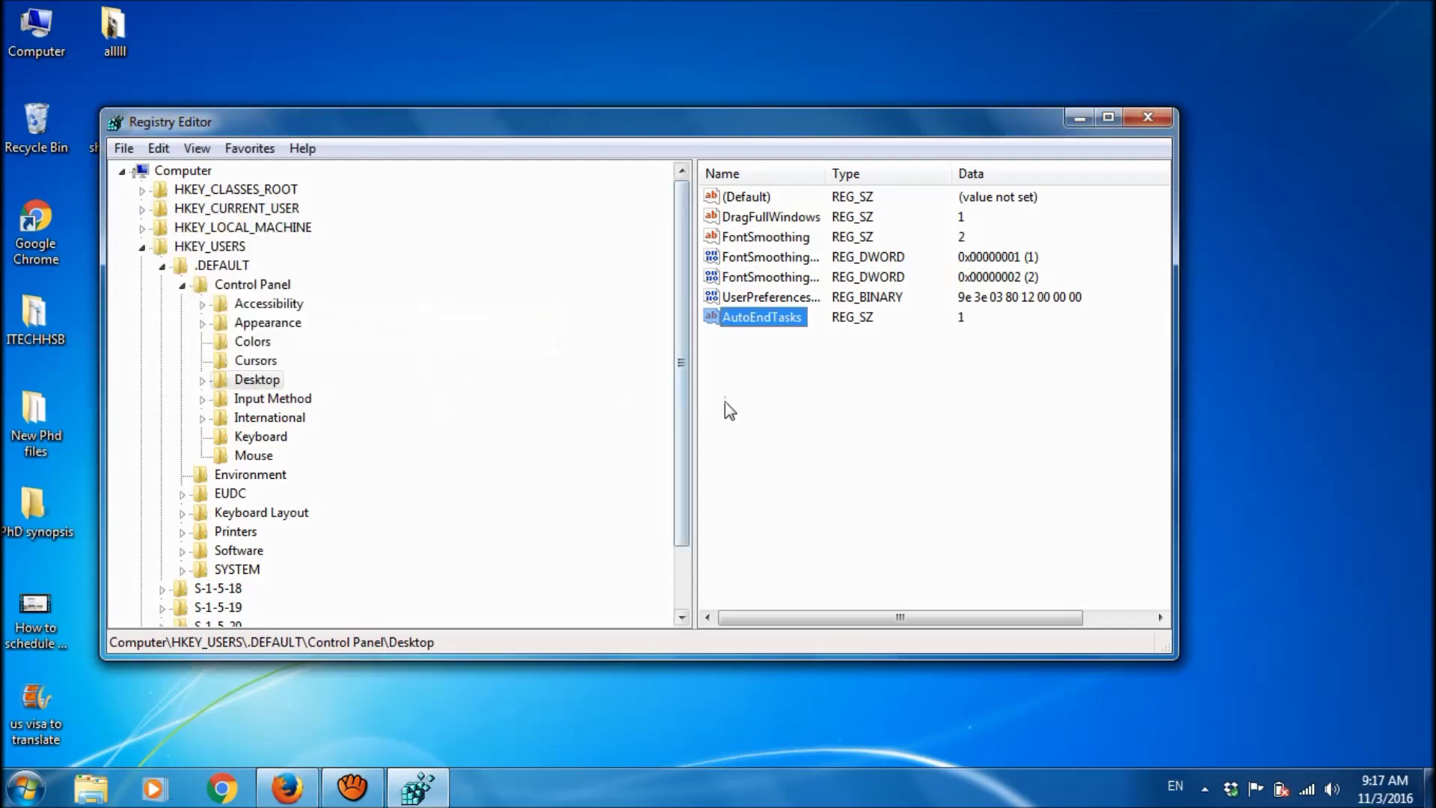
left_click(182, 284)
Collapse the .DEFAULT and HKEY_USERS branches and close Registry Editor.
left_click(162, 266)
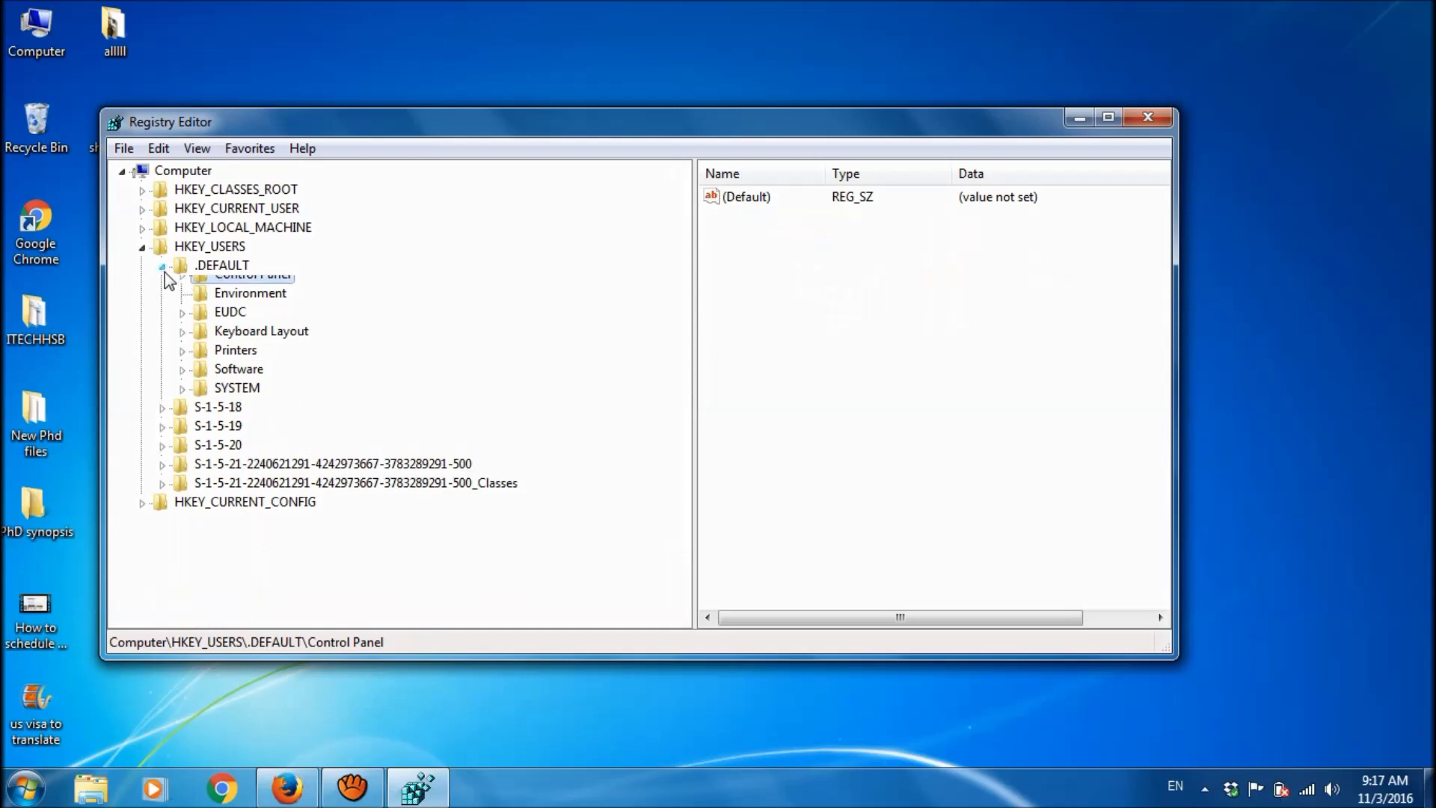
left_click(142, 247)
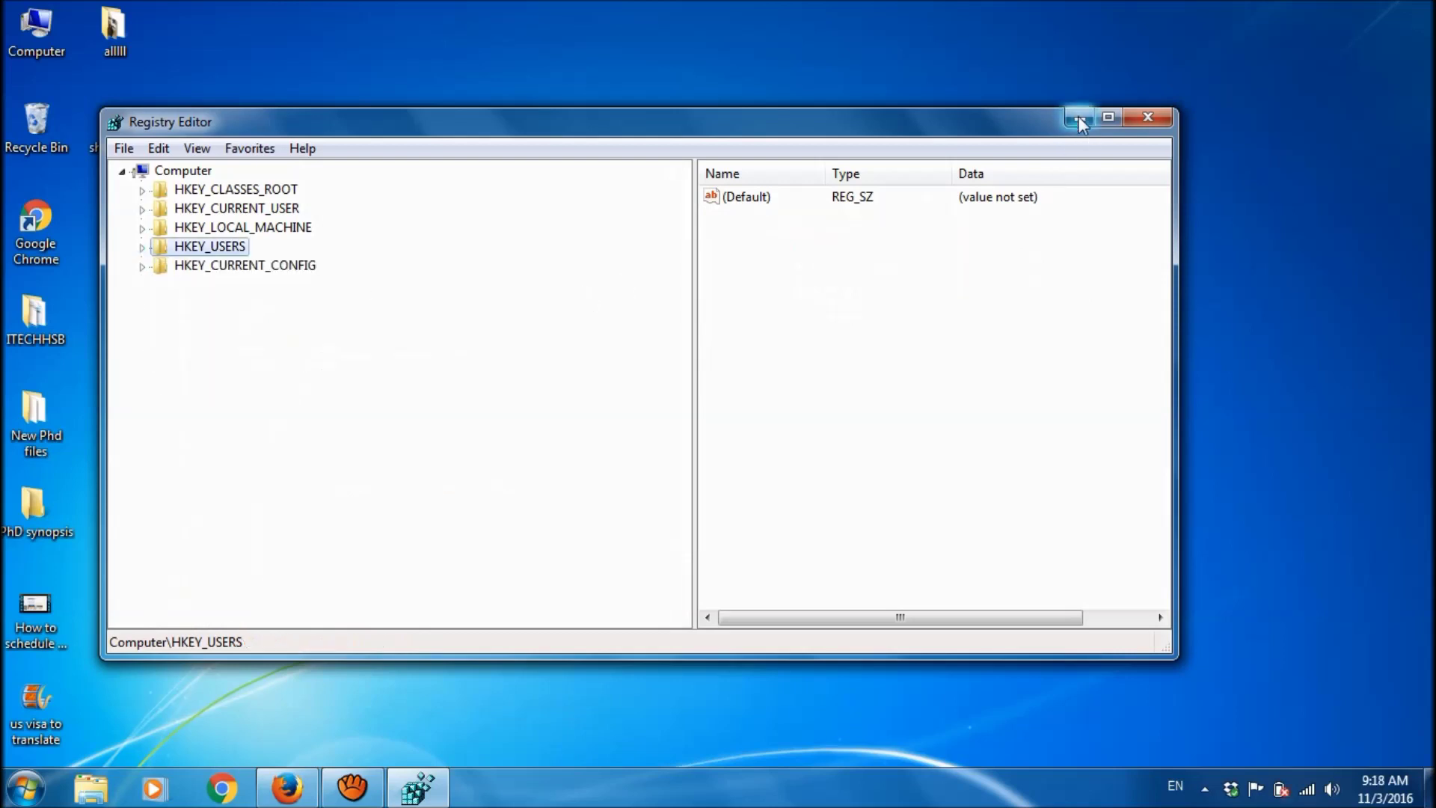
left_click(1148, 118)
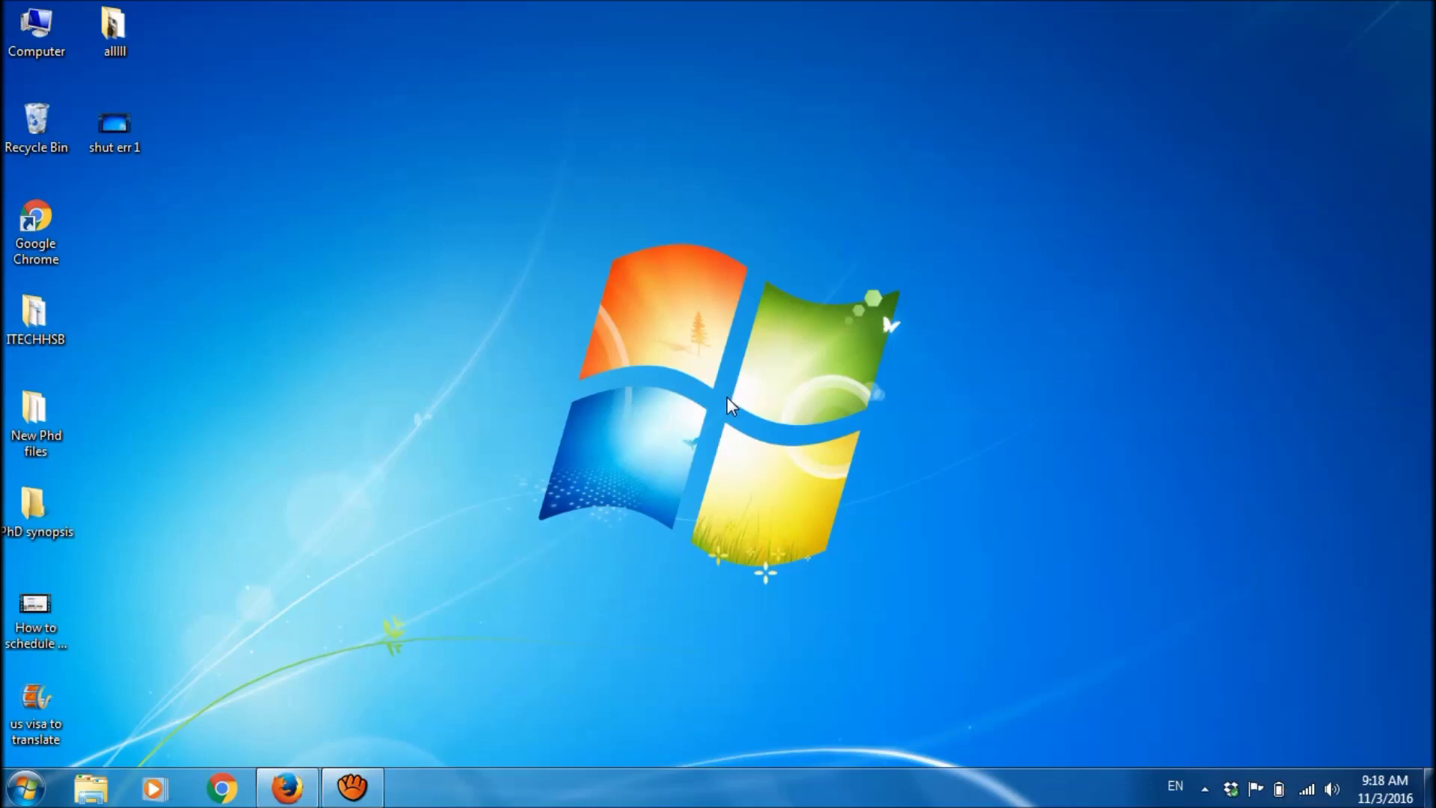
left_click(720, 401)
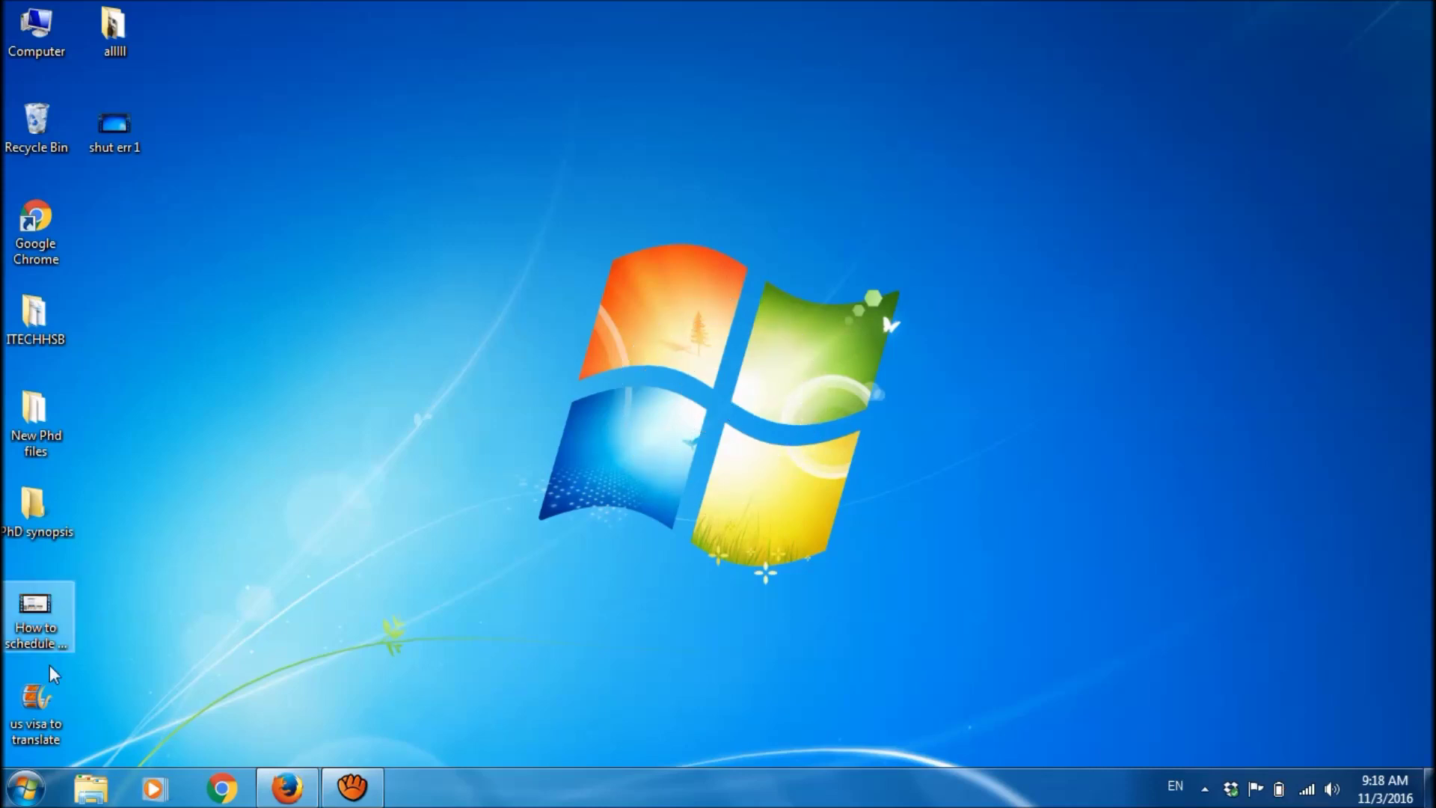
Search the Start menu for regedit and run it as administrator.
left_click(23, 793)
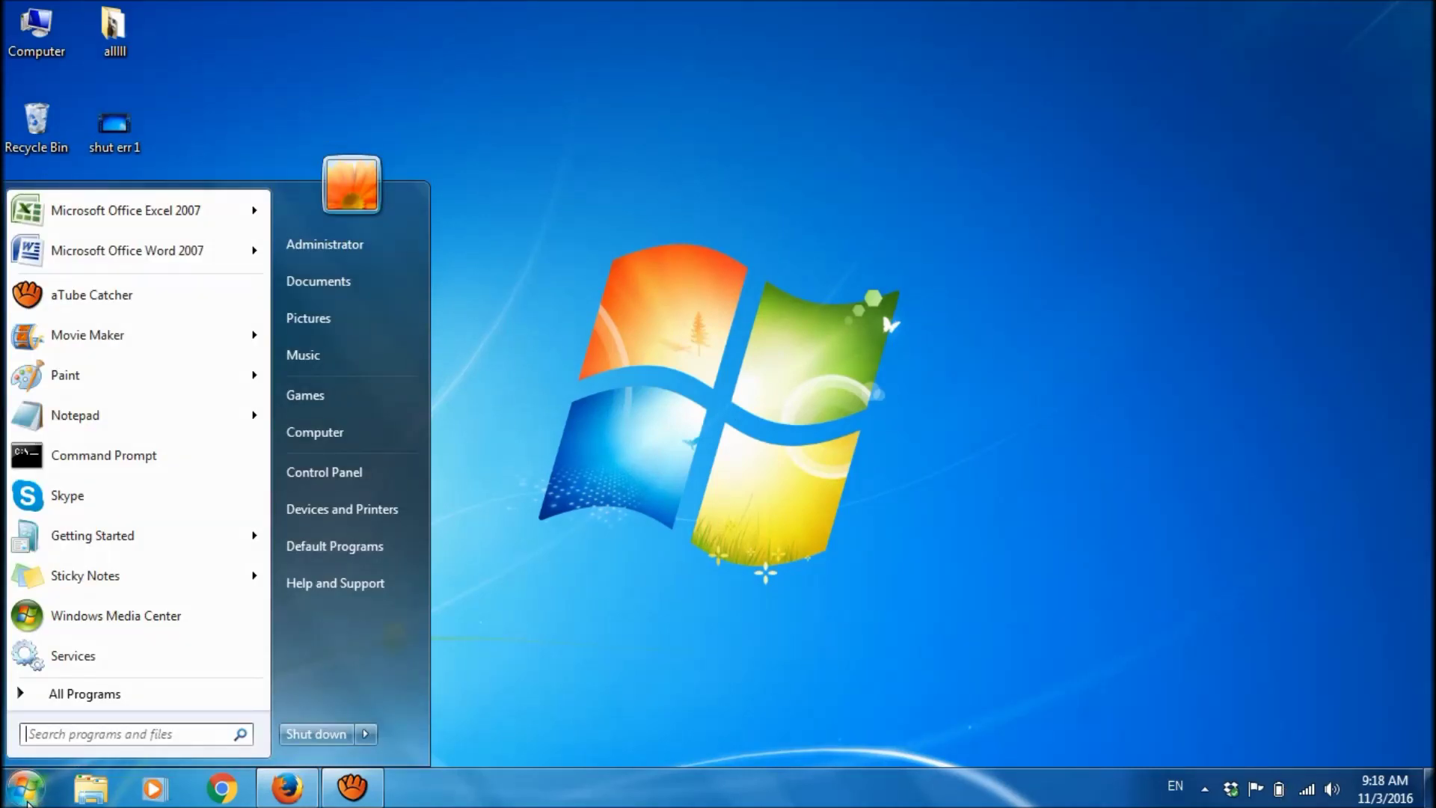
type("regedit")
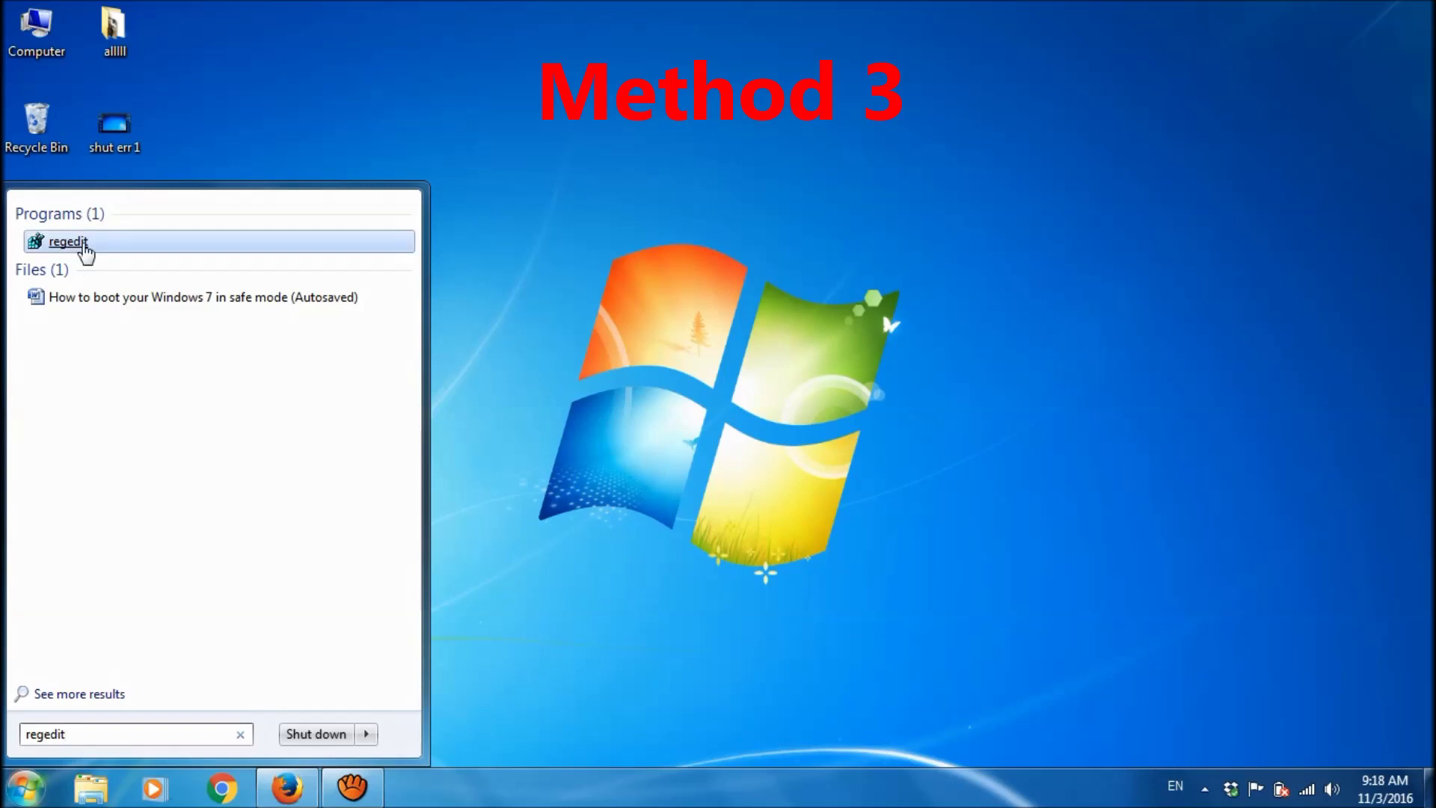
right_click(83, 244)
left_click(123, 280)
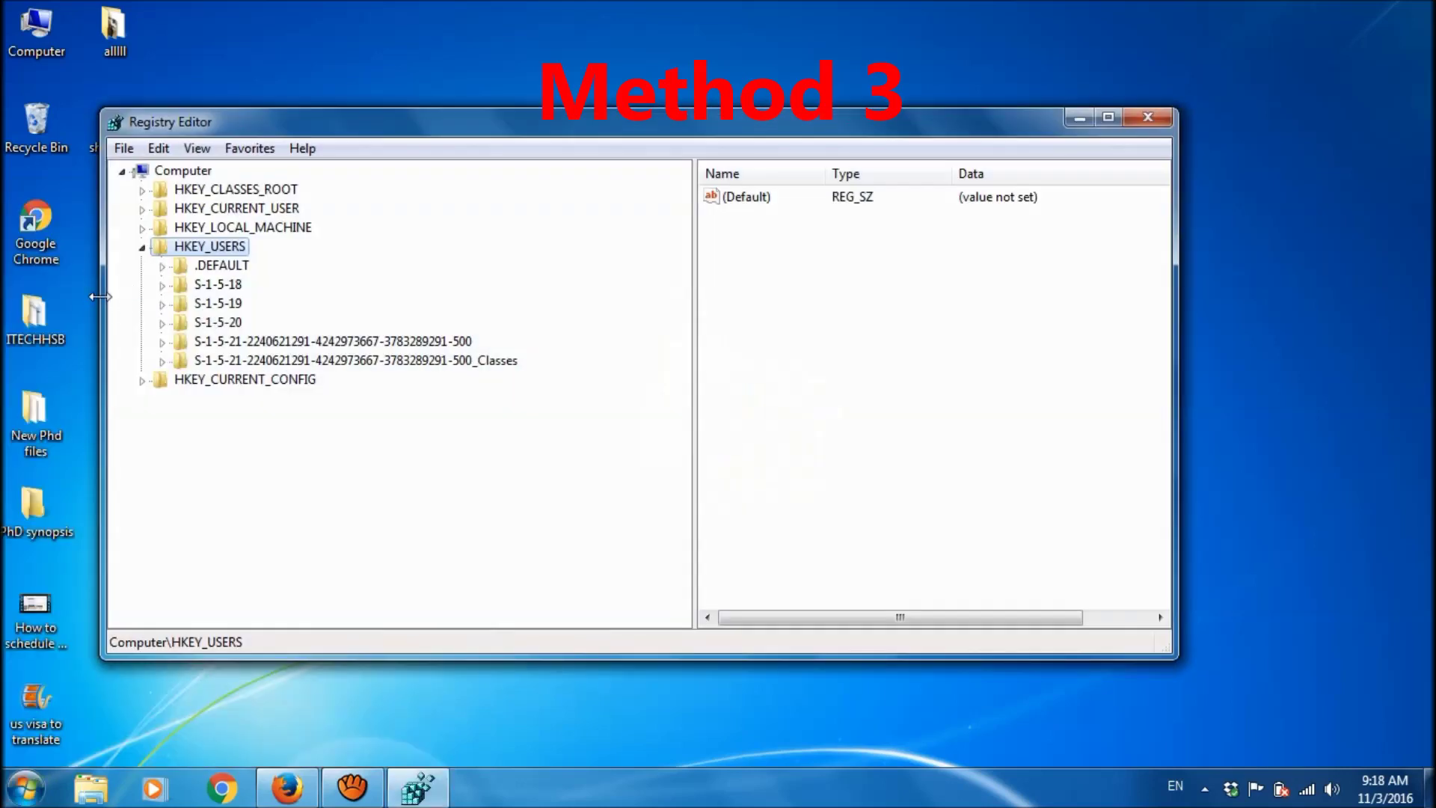
Navigate to HKEY_LOCAL_MACHINE\SYSTEM\CurrentControlSet\Control and widen the columns to show full value names.
left_click(142, 248)
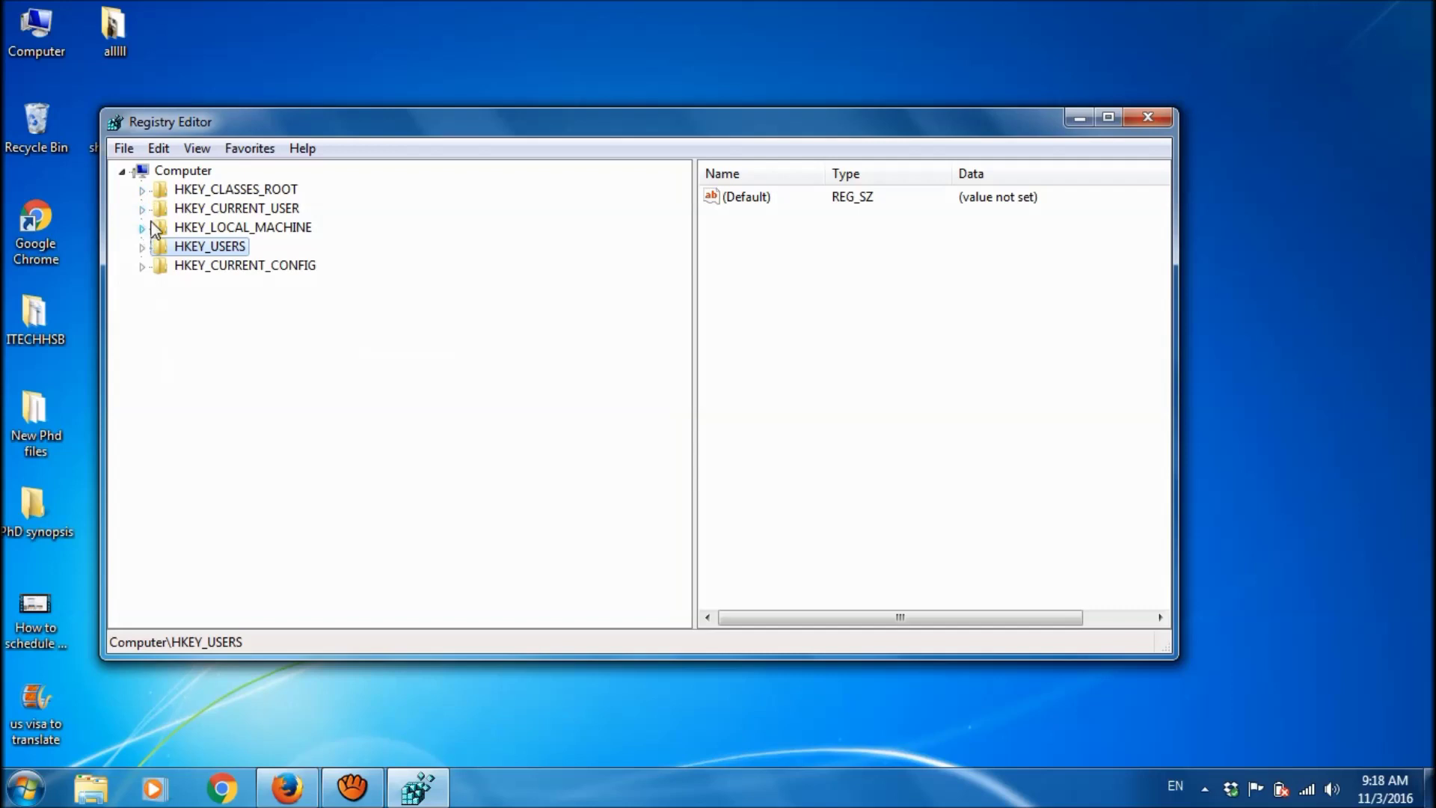
left_click(142, 228)
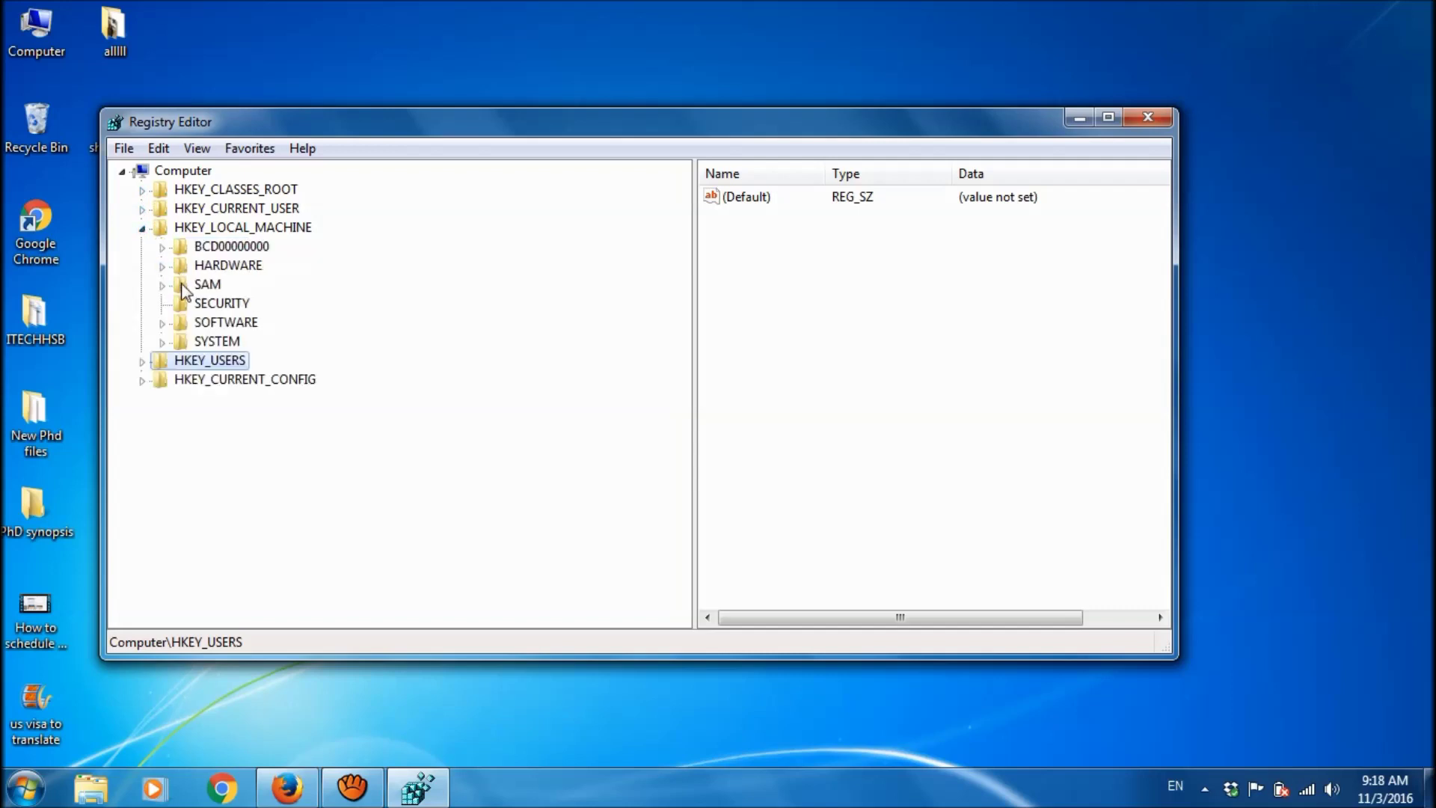
left_click(163, 343)
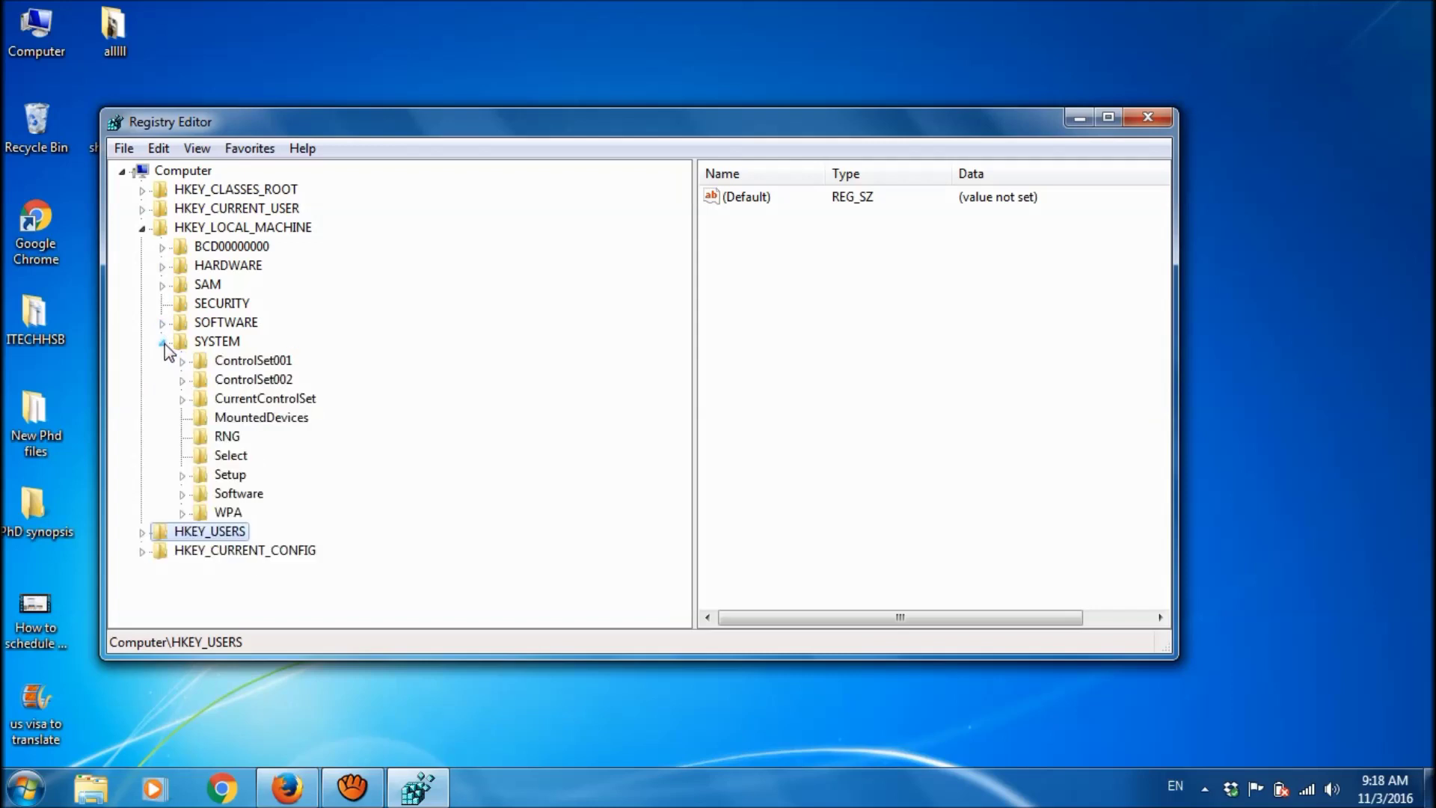
left_click(183, 399)
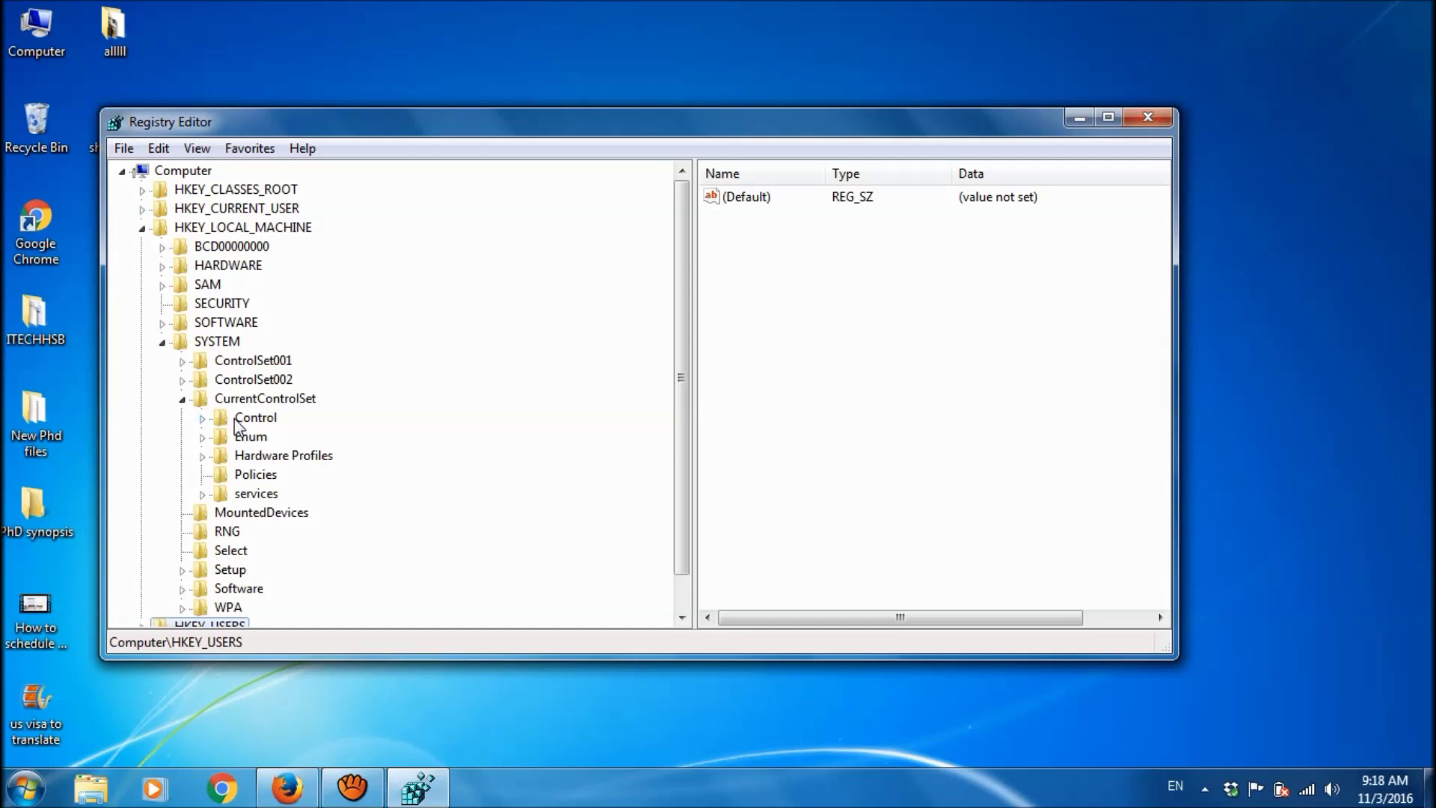
left_click(238, 420)
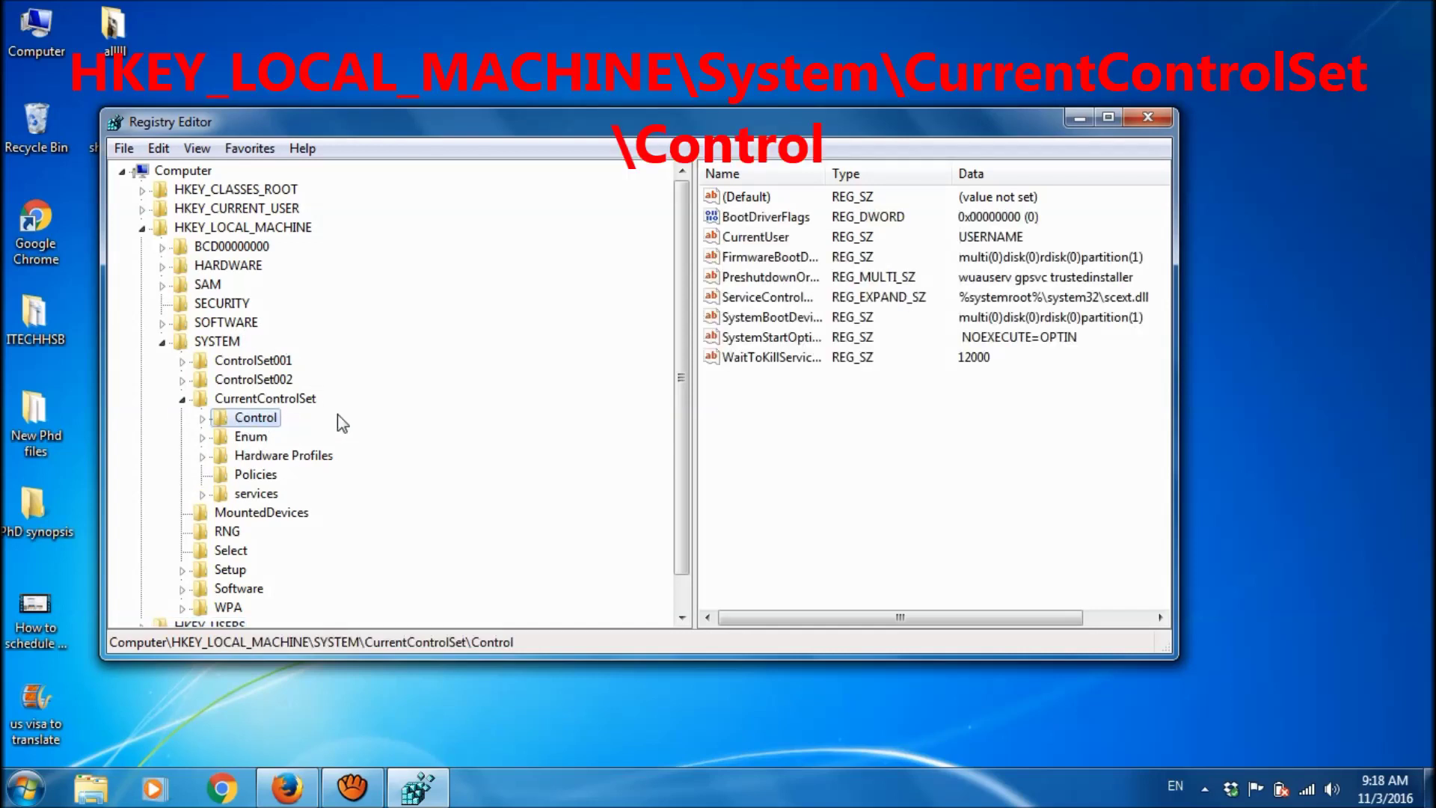
left_click(871, 459)
key("ctrl+KP_Add")
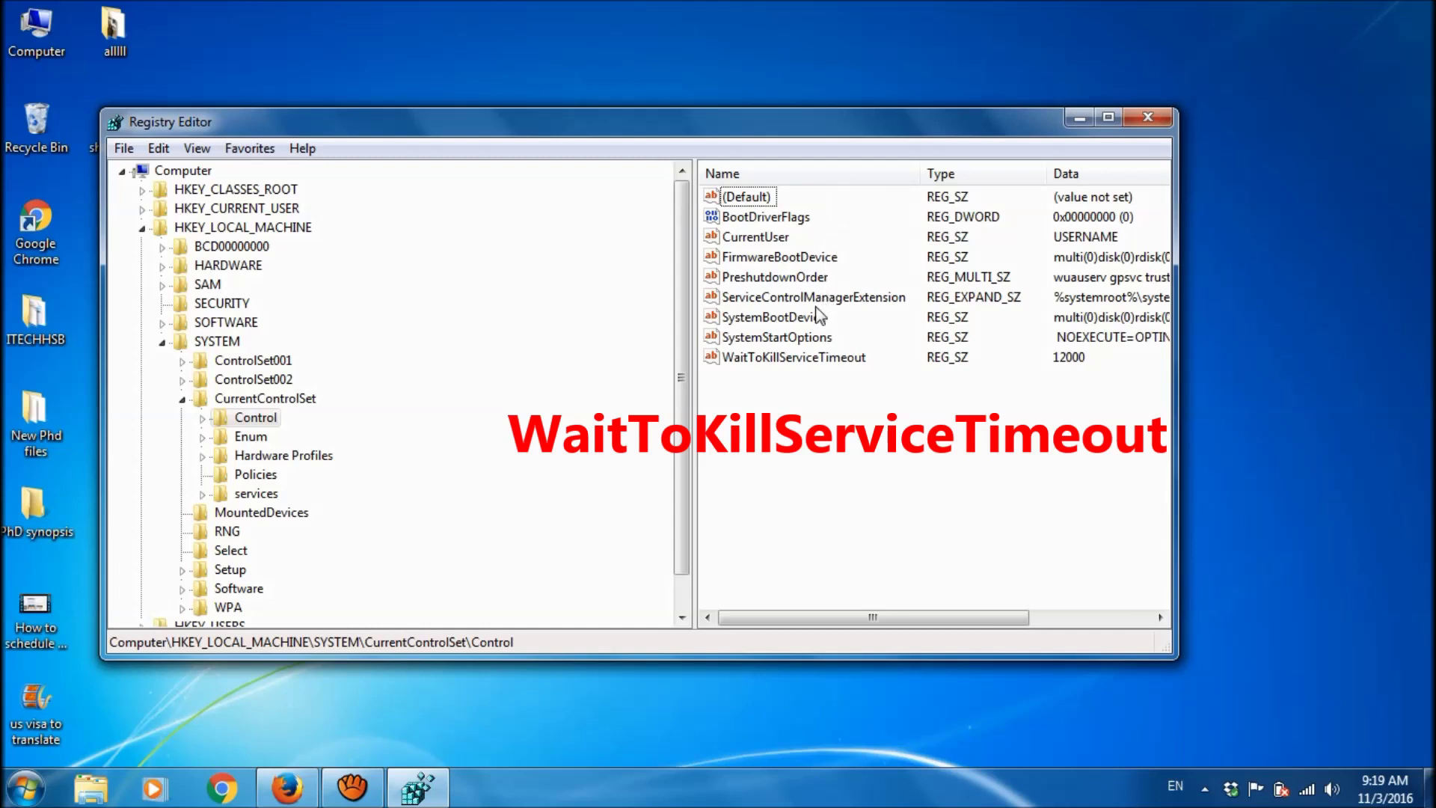
Change WaitToKillServiceTimeout data from 12000 to 5000 and close Registry Editor.
left_click(809, 357)
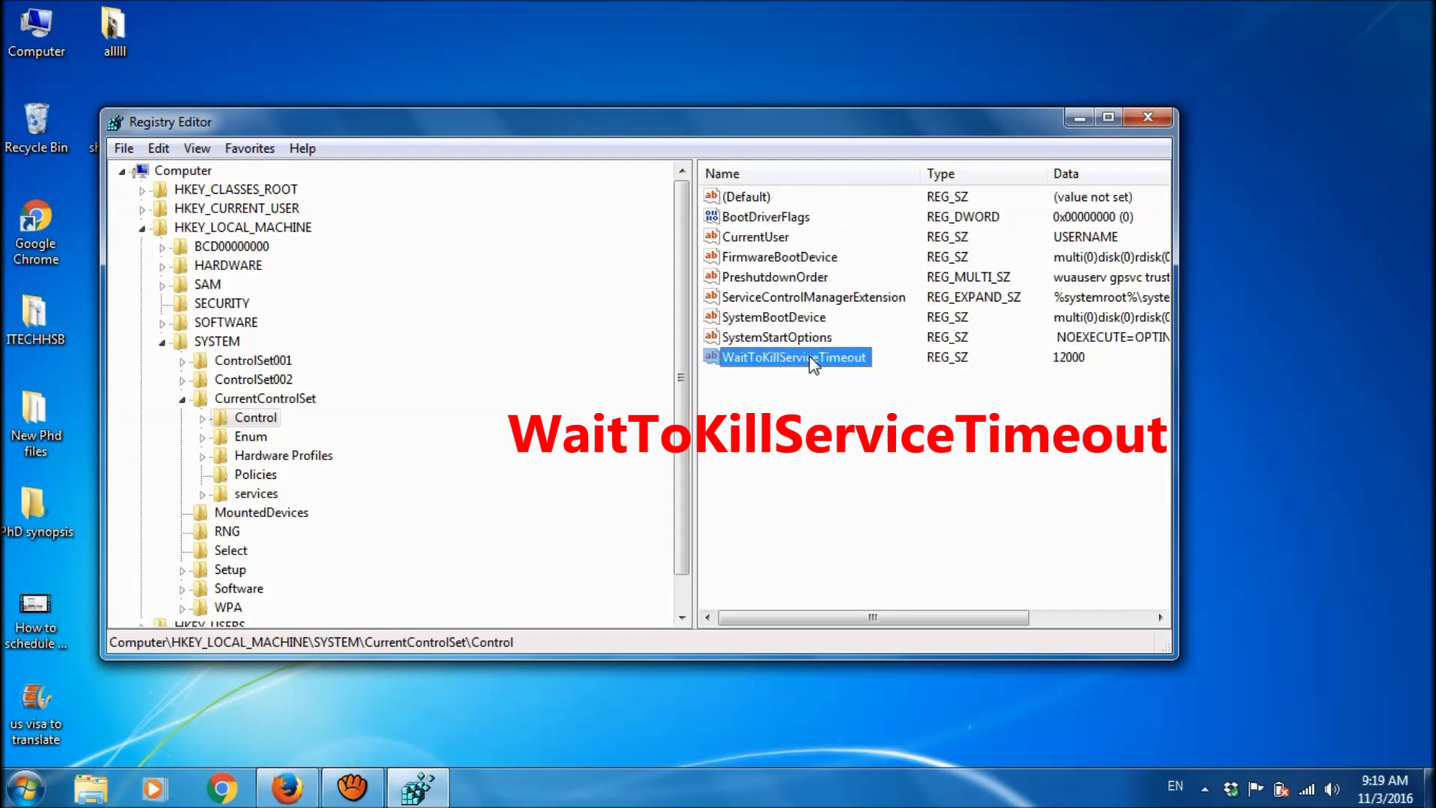
right_click(809, 356)
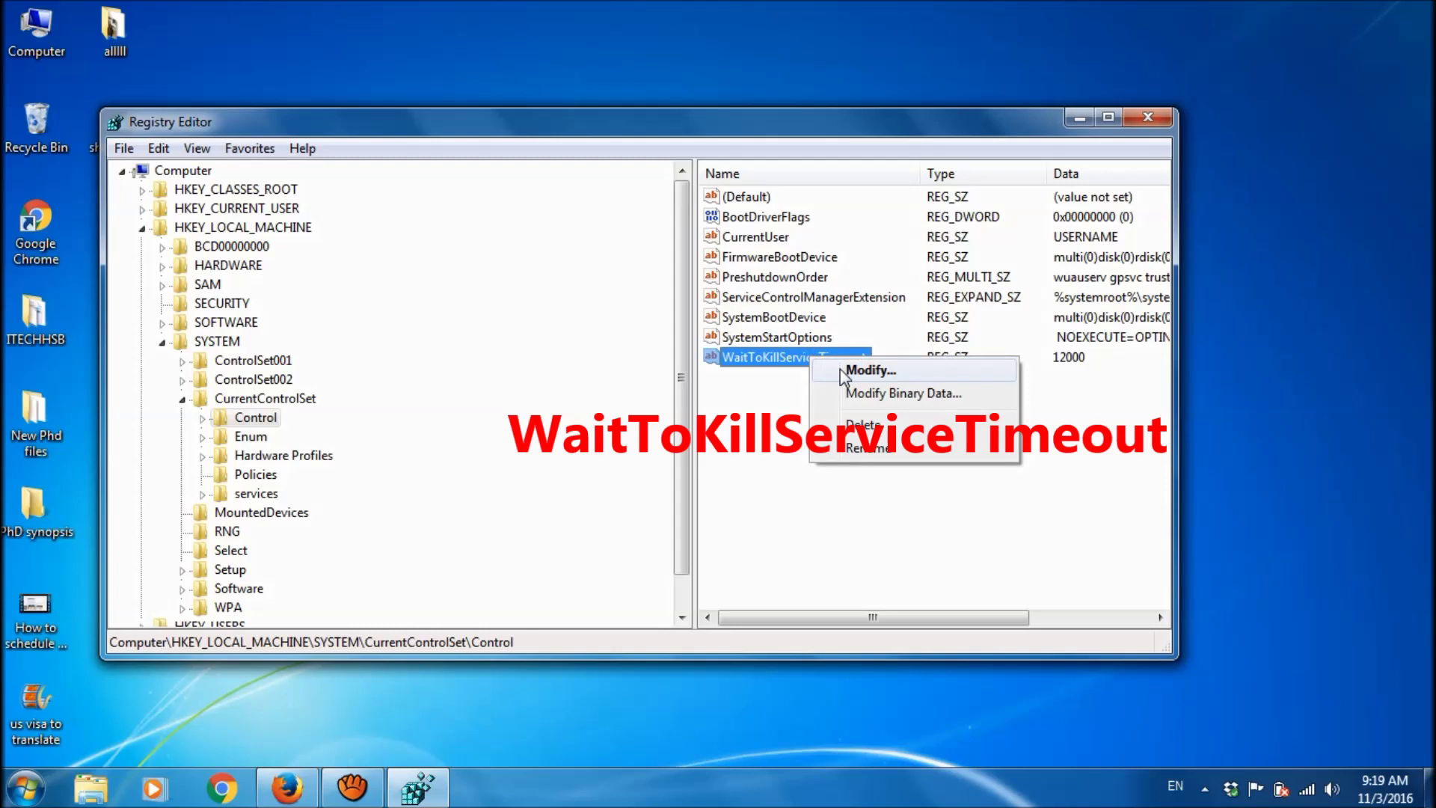
left_click(845, 371)
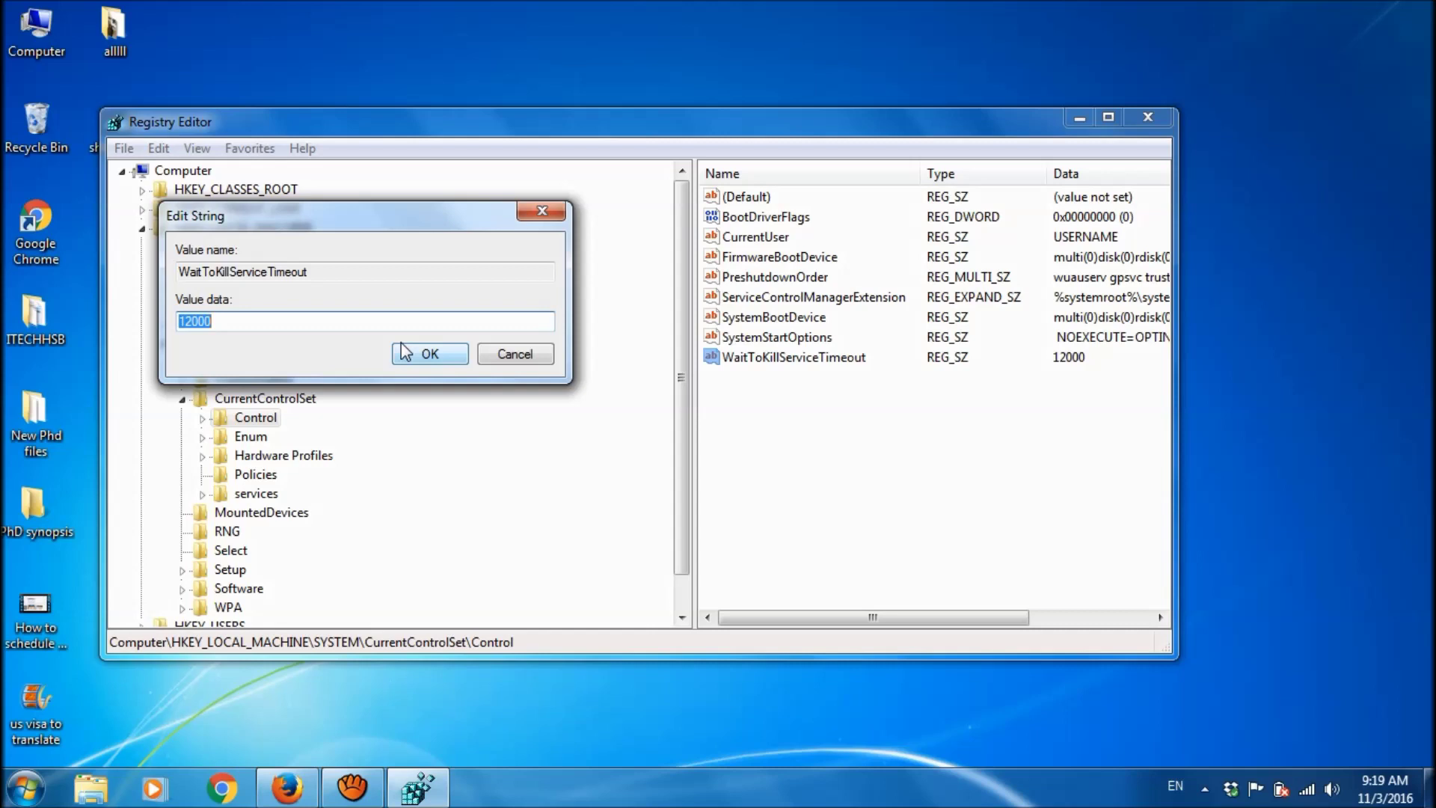
type("5000")
left_click(453, 357)
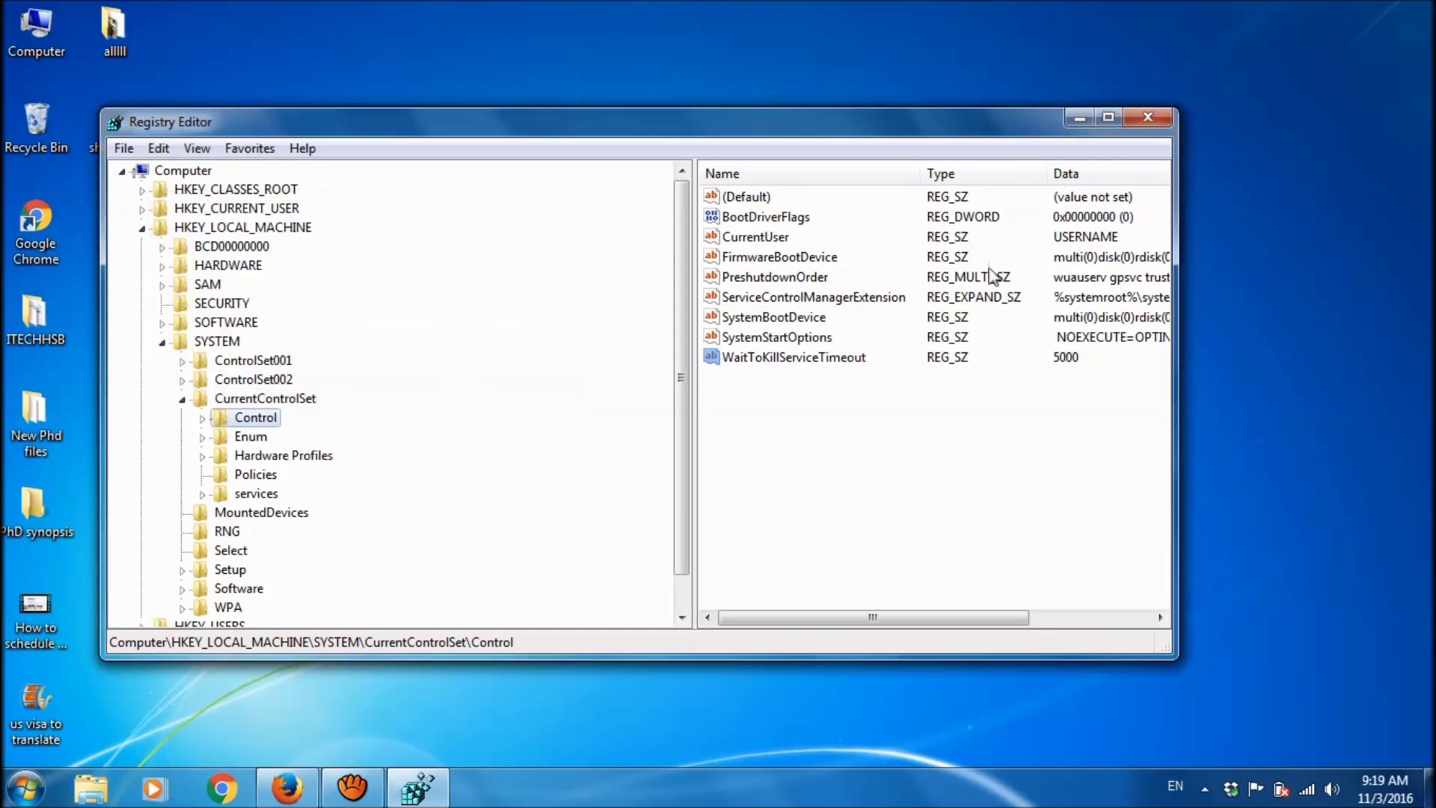
left_click(1145, 114)
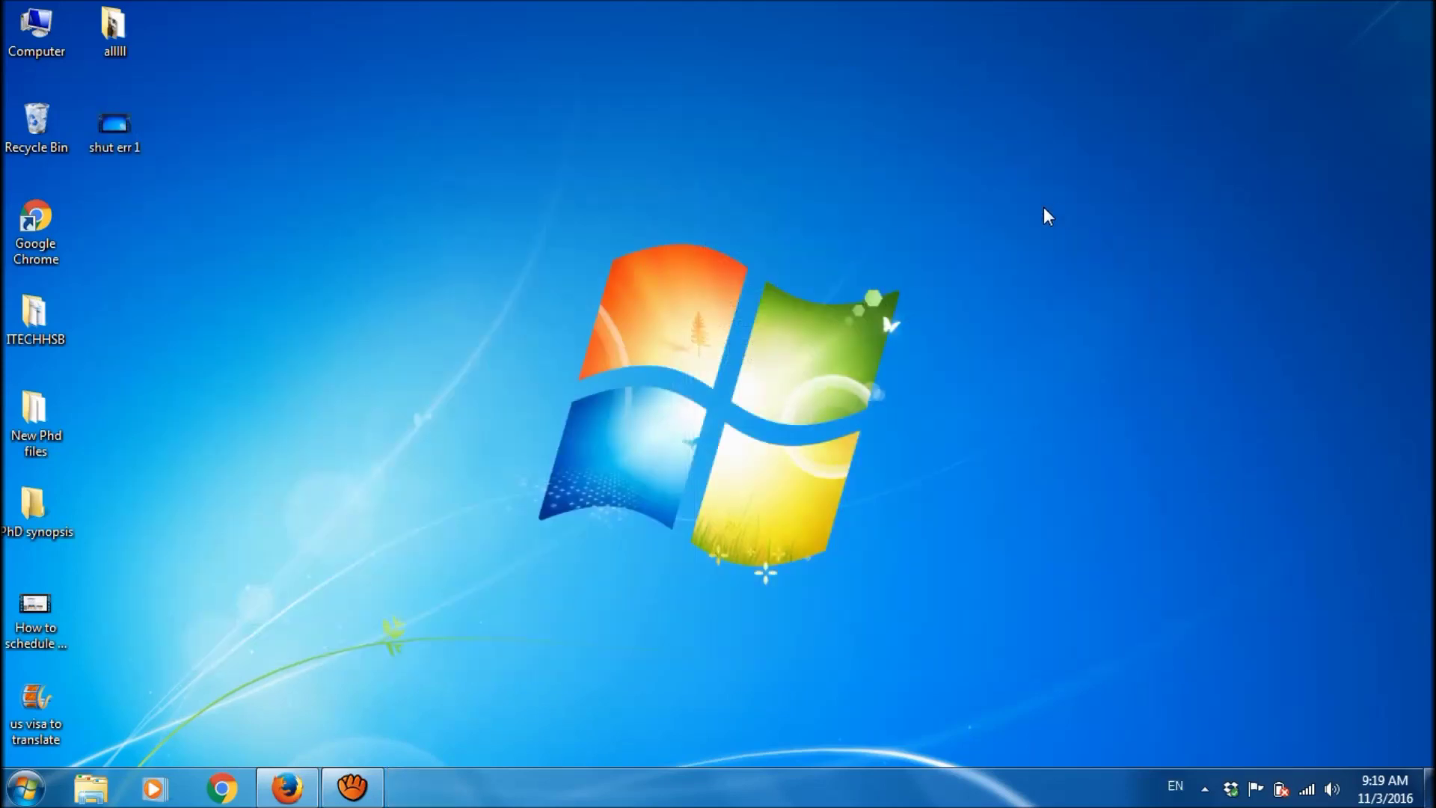